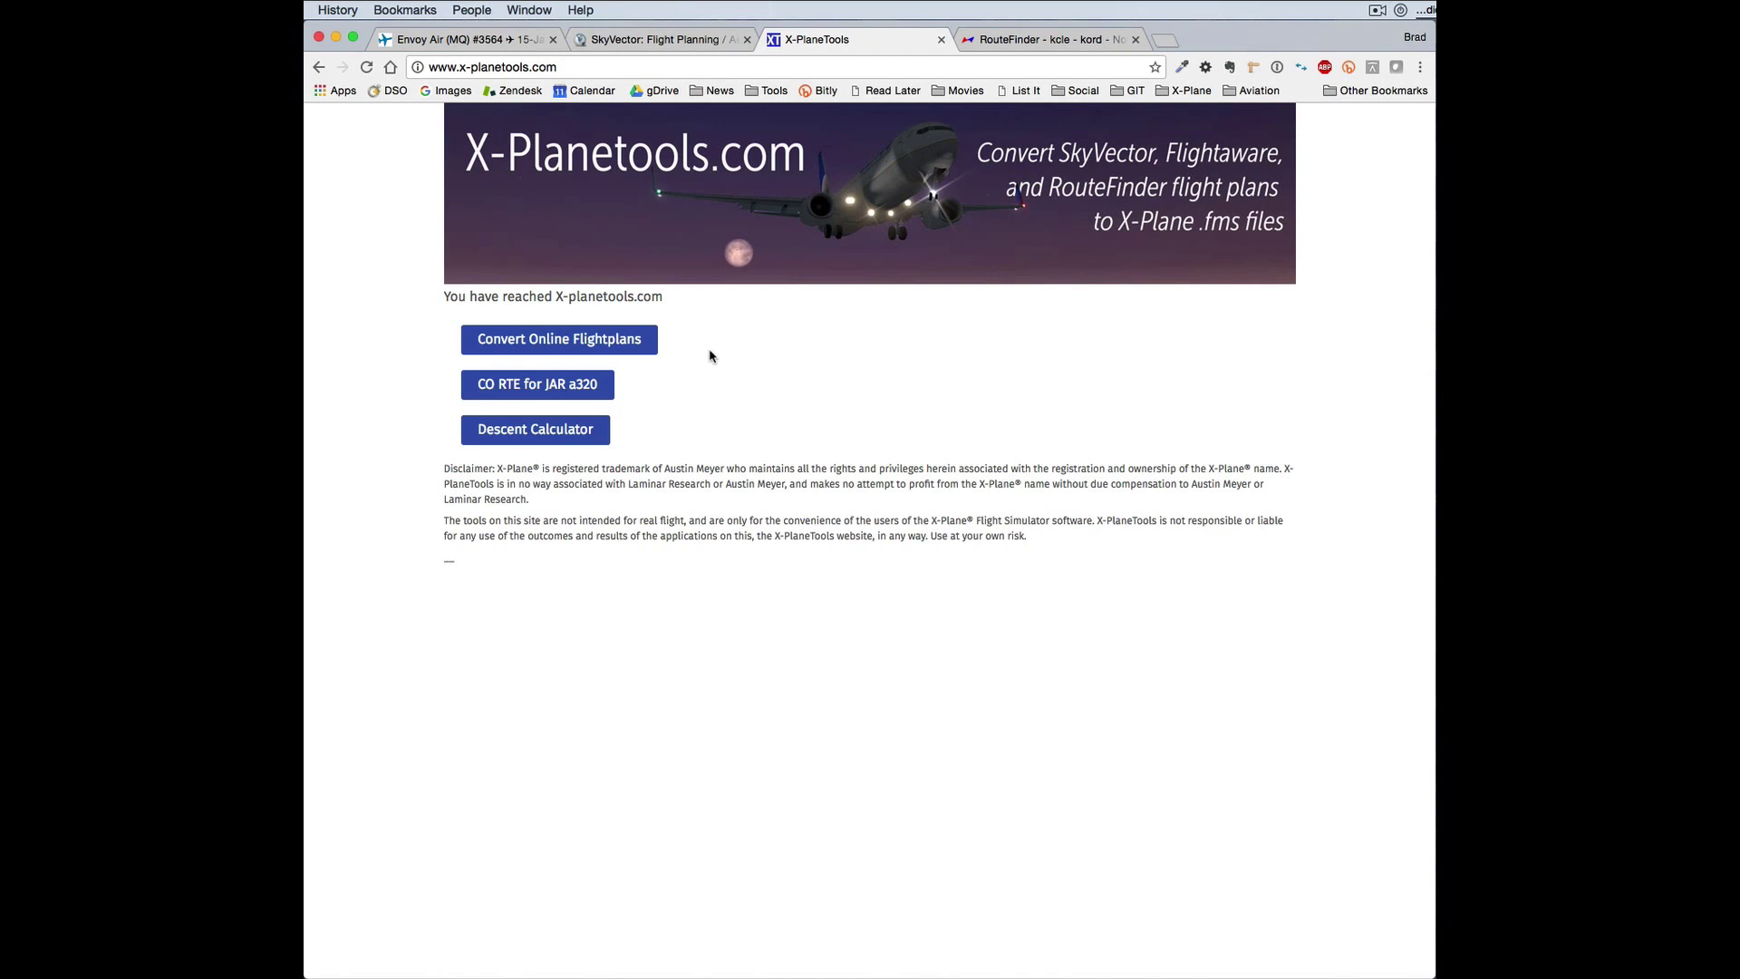
pyautogui.click(631, 342)
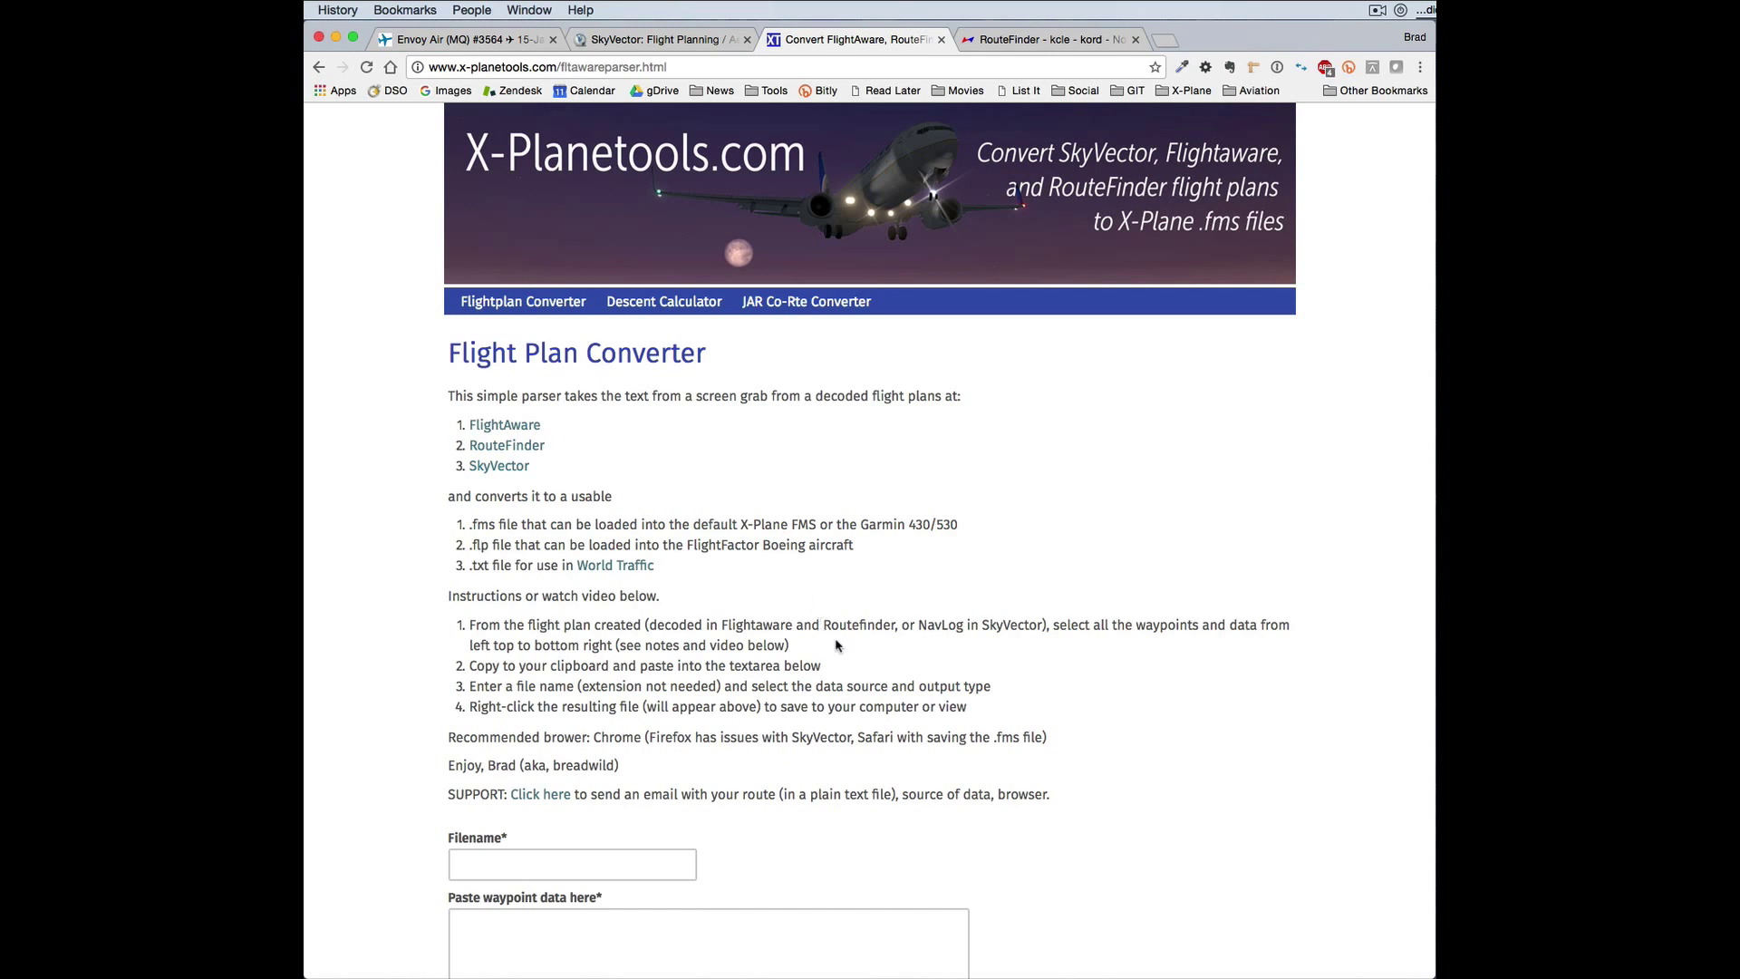
pyautogui.scroll(-3, 834, 638)
pyautogui.scroll(-1, 835, 640)
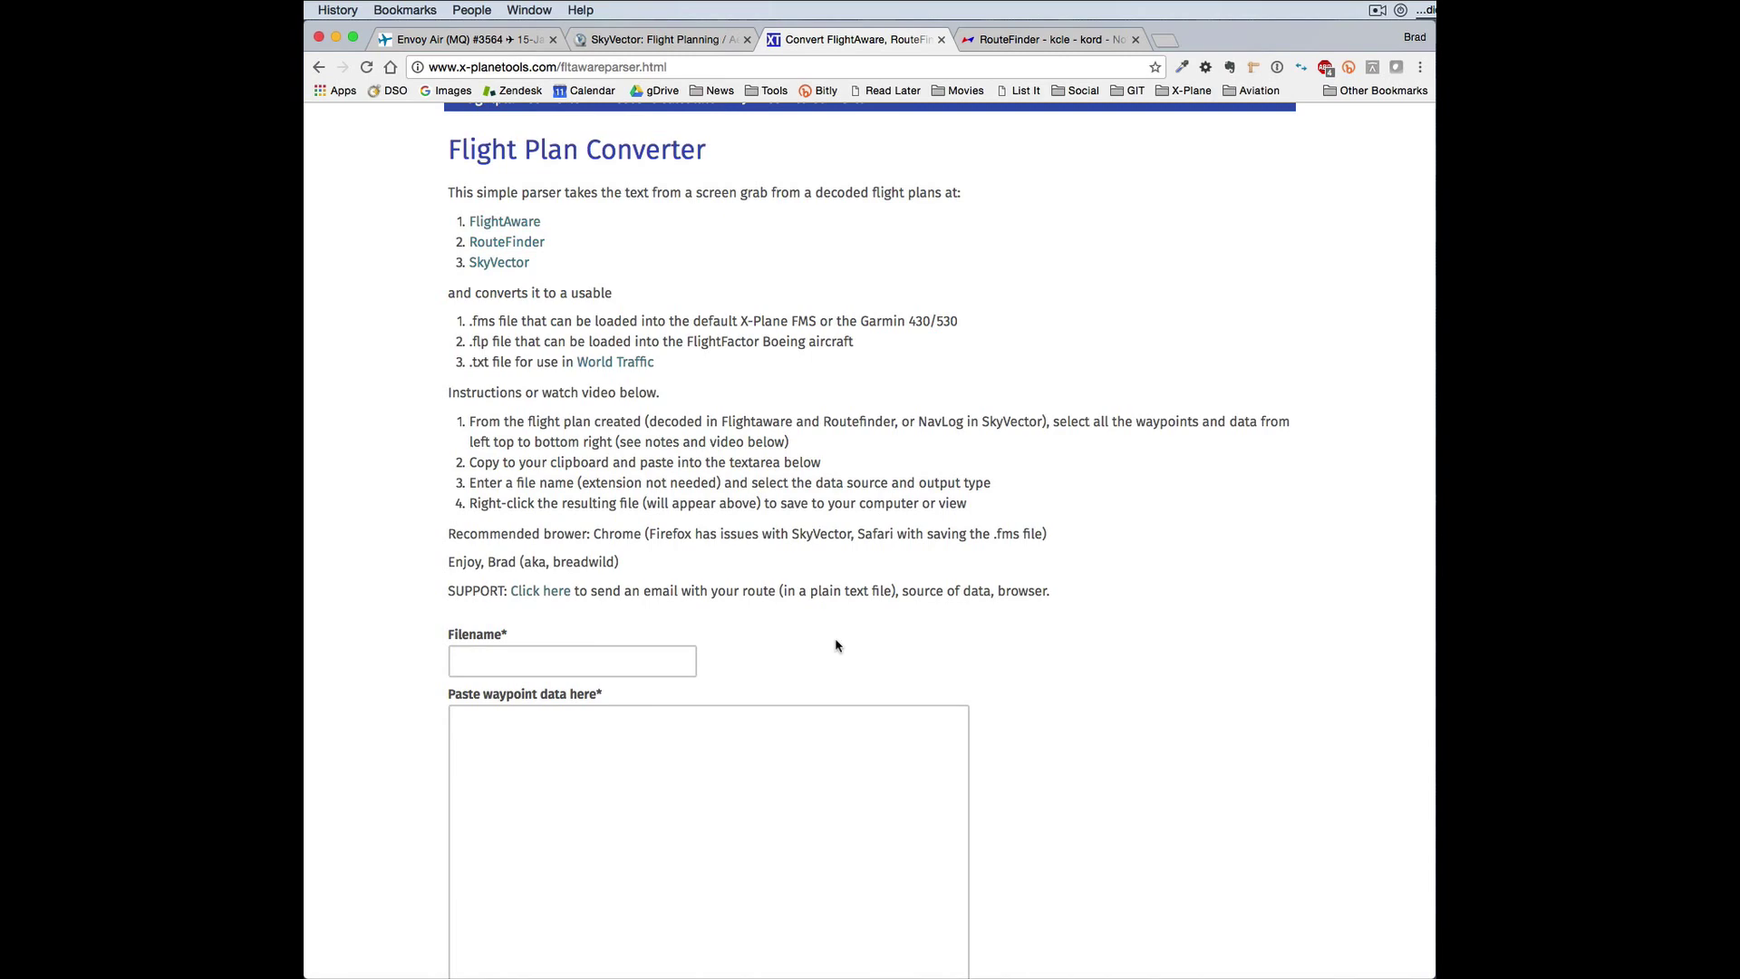
pyautogui.scroll(4, 836, 644)
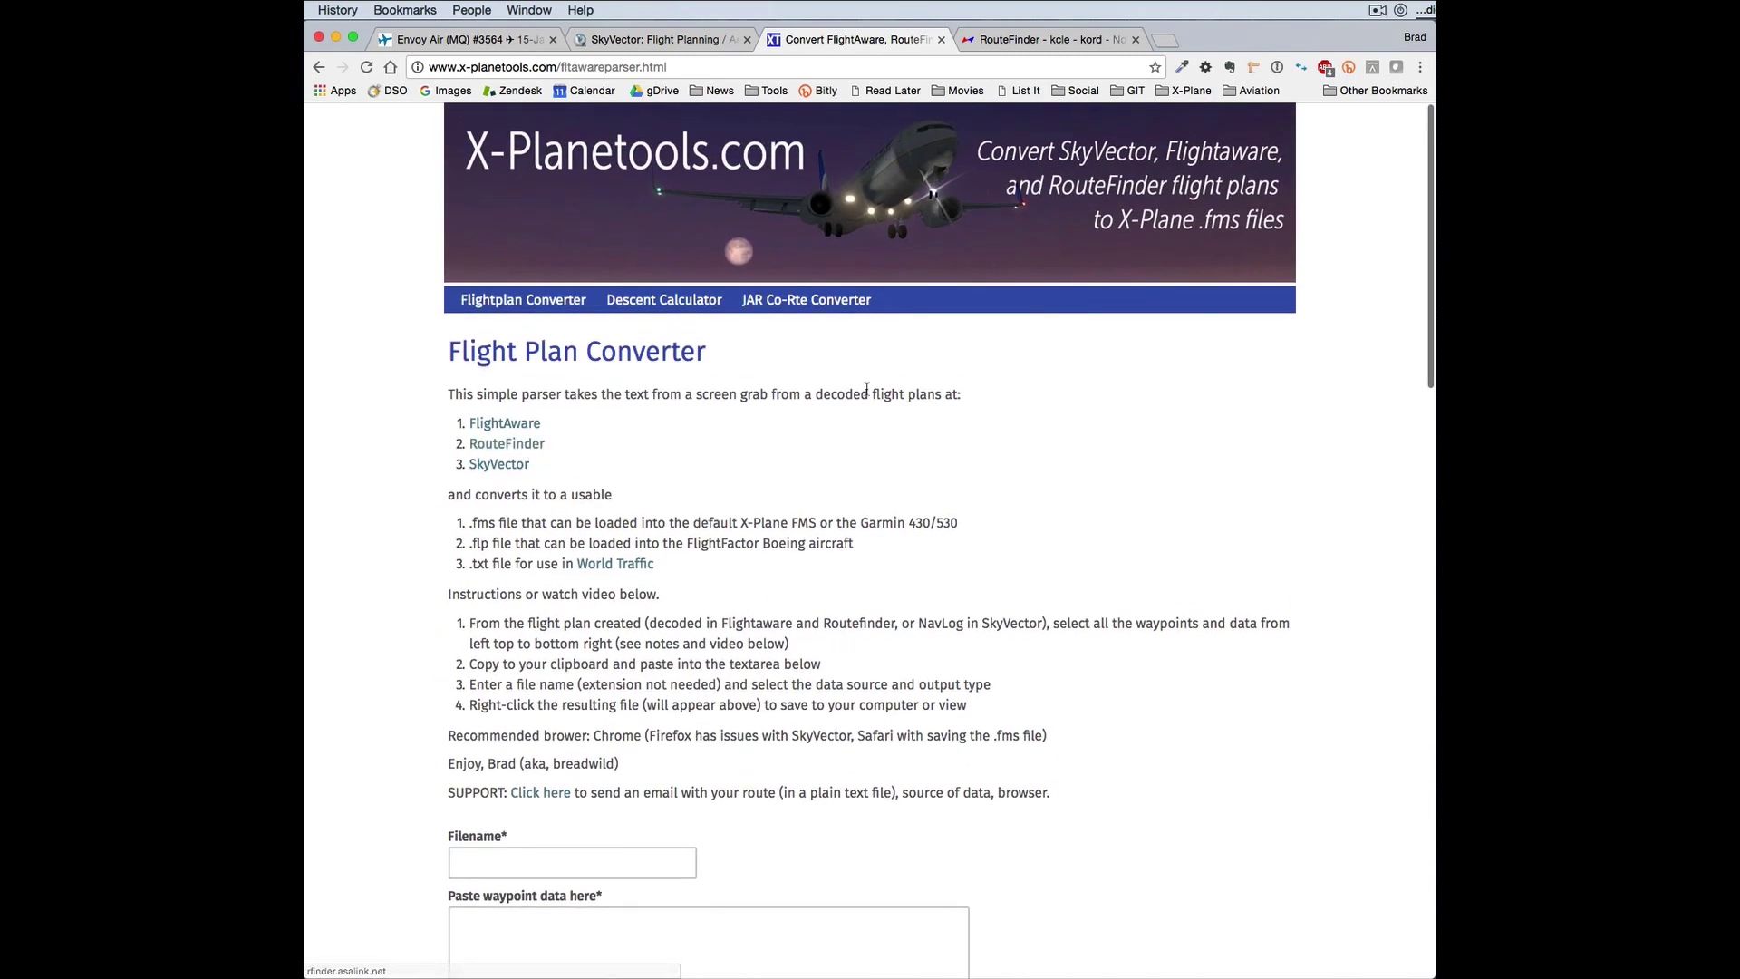
# Decode the KCLE–KORD route on FlightAware and select its waypoint rows from KCLE to KORD.
pyautogui.click(468, 38)
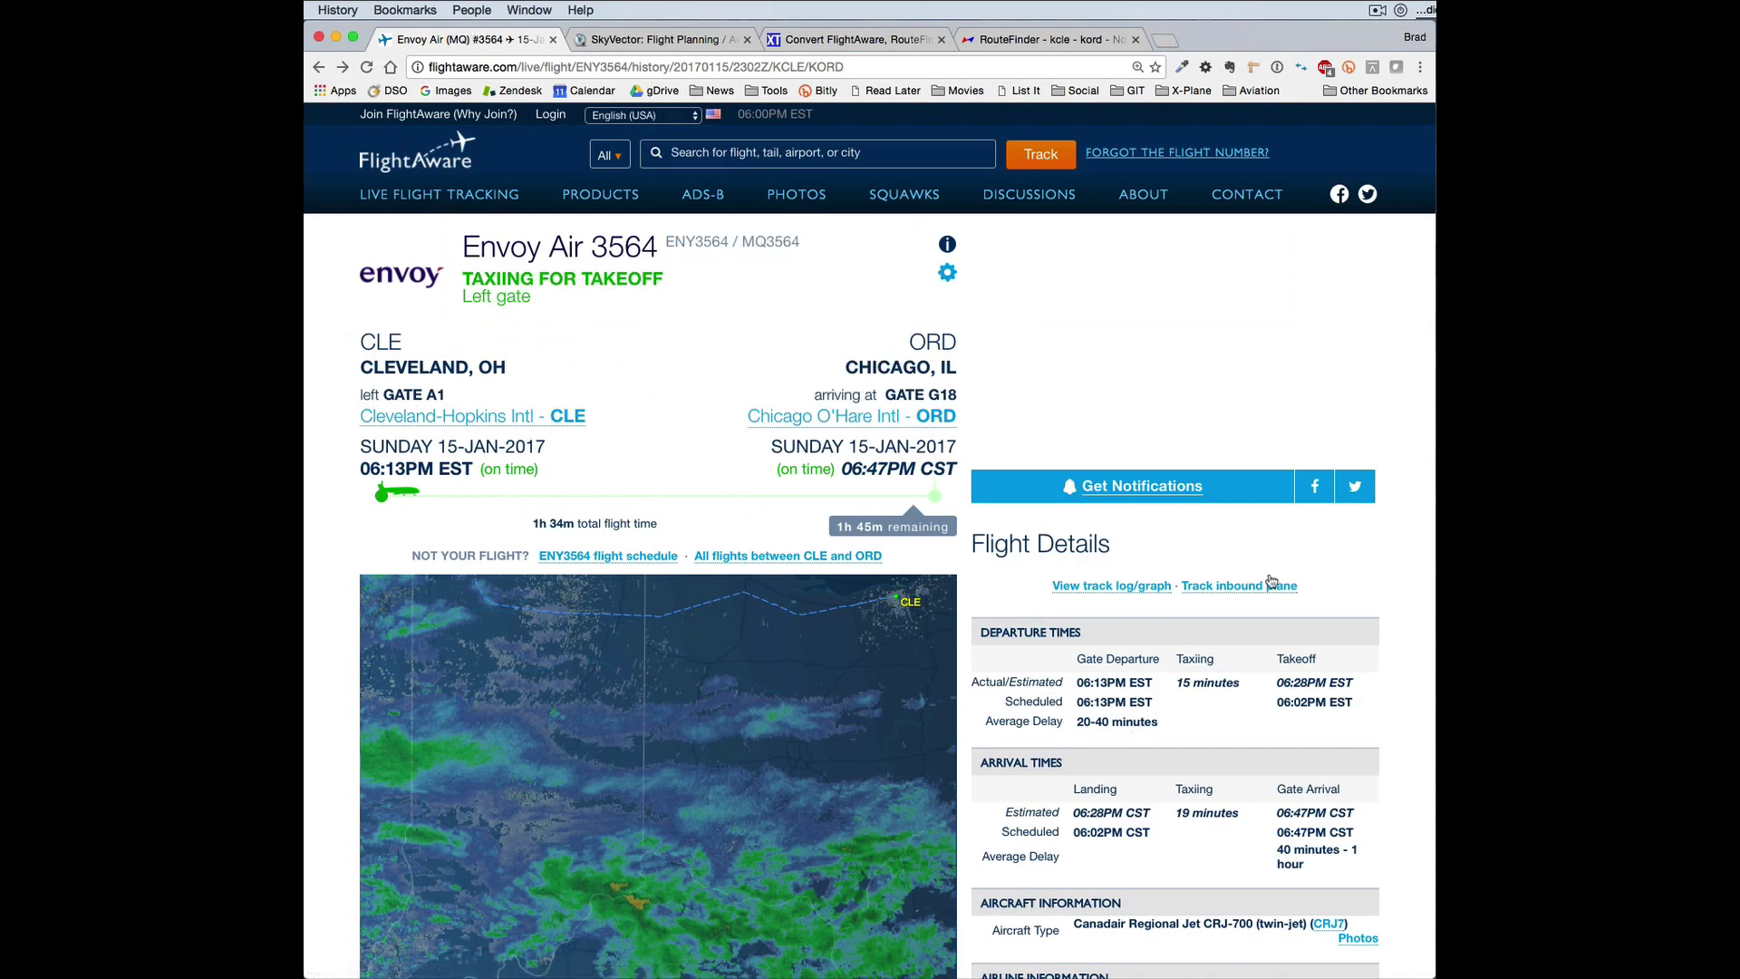
pyautogui.scroll(-10, 1418, 591)
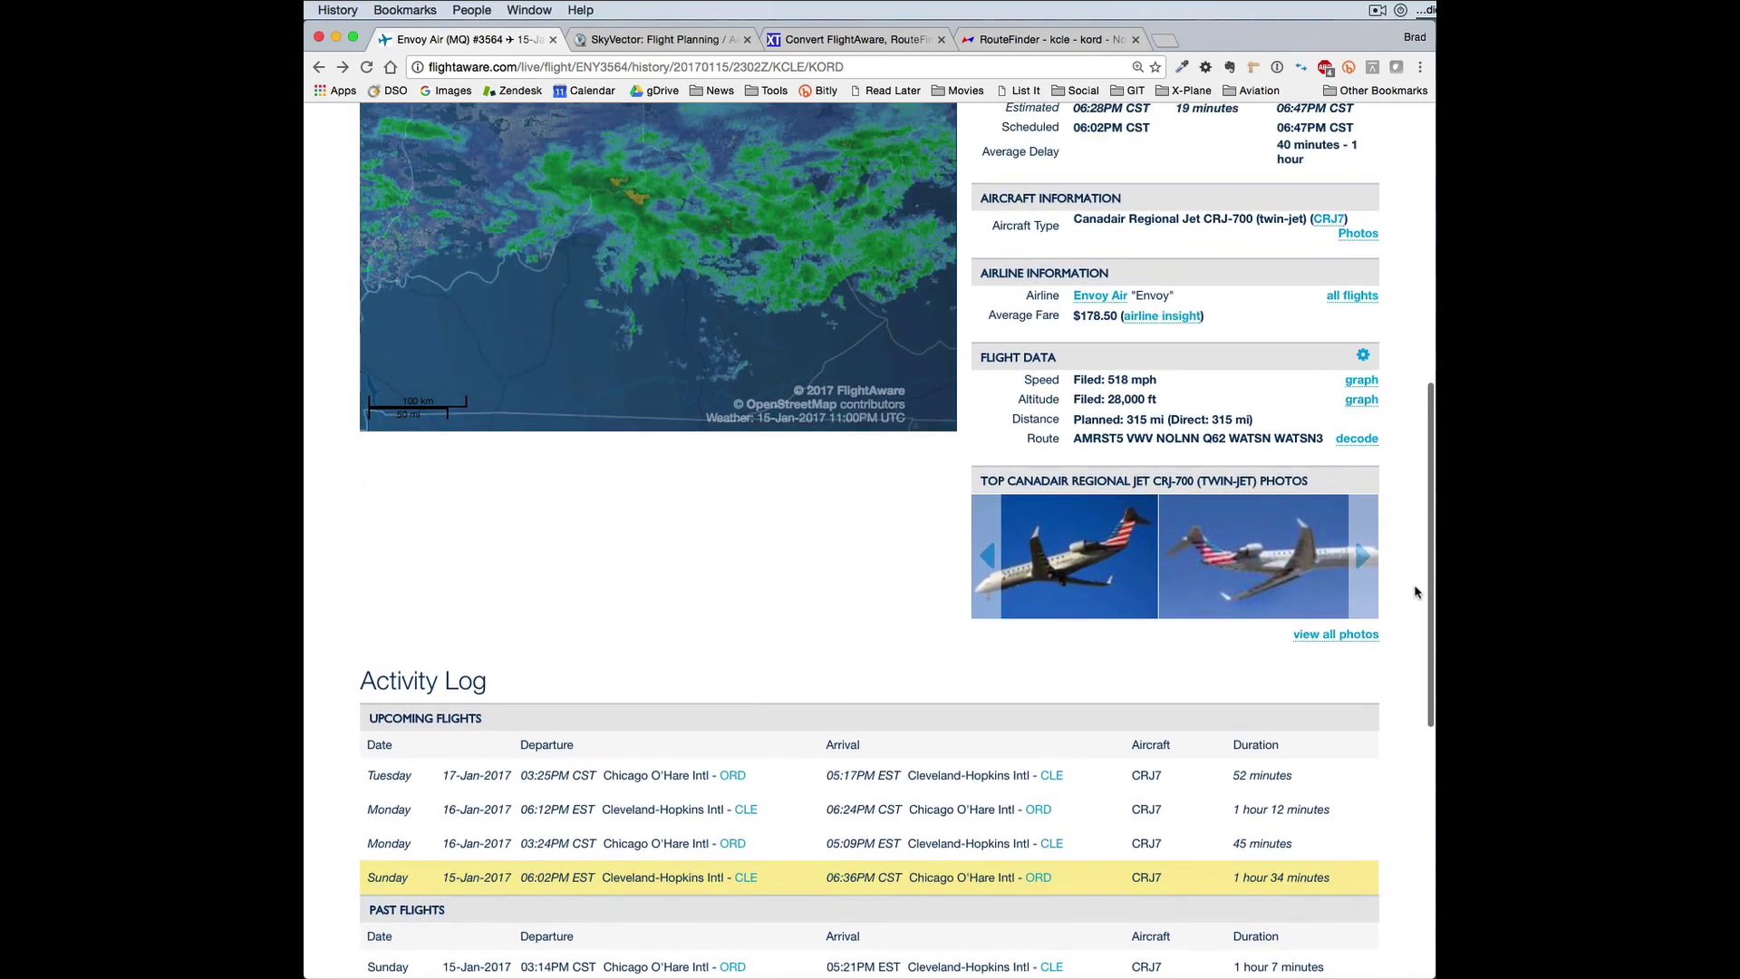
pyautogui.scroll(1, 1419, 592)
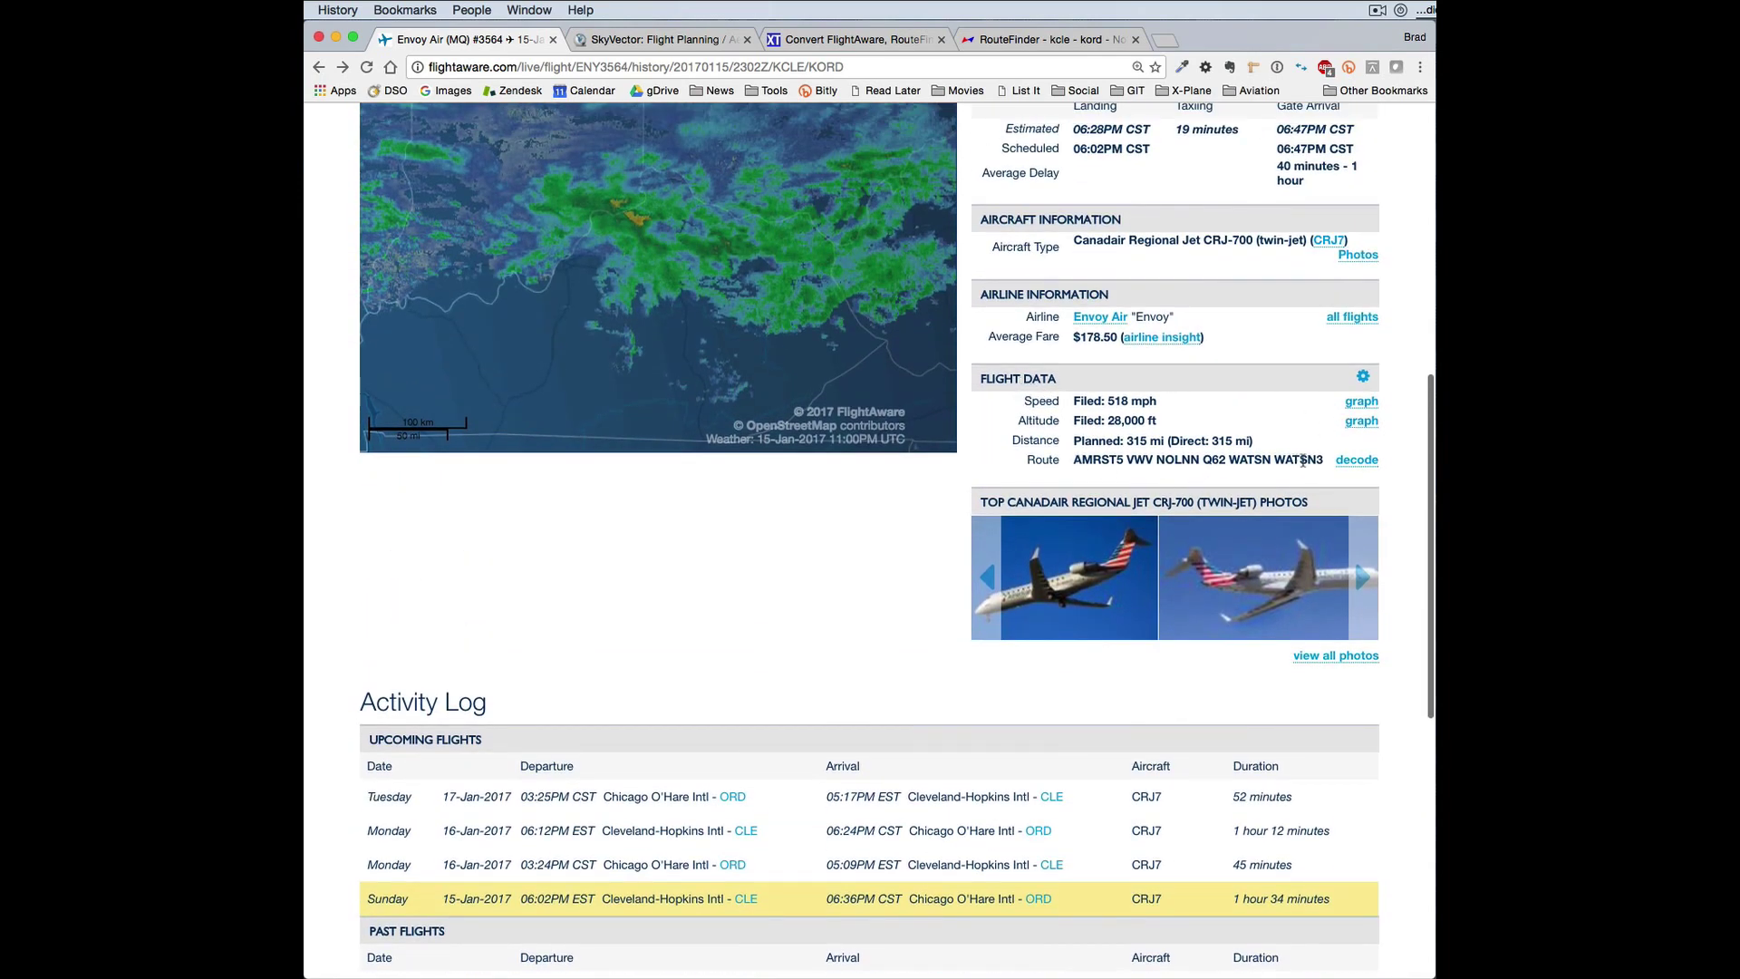
pyautogui.click(1357, 460)
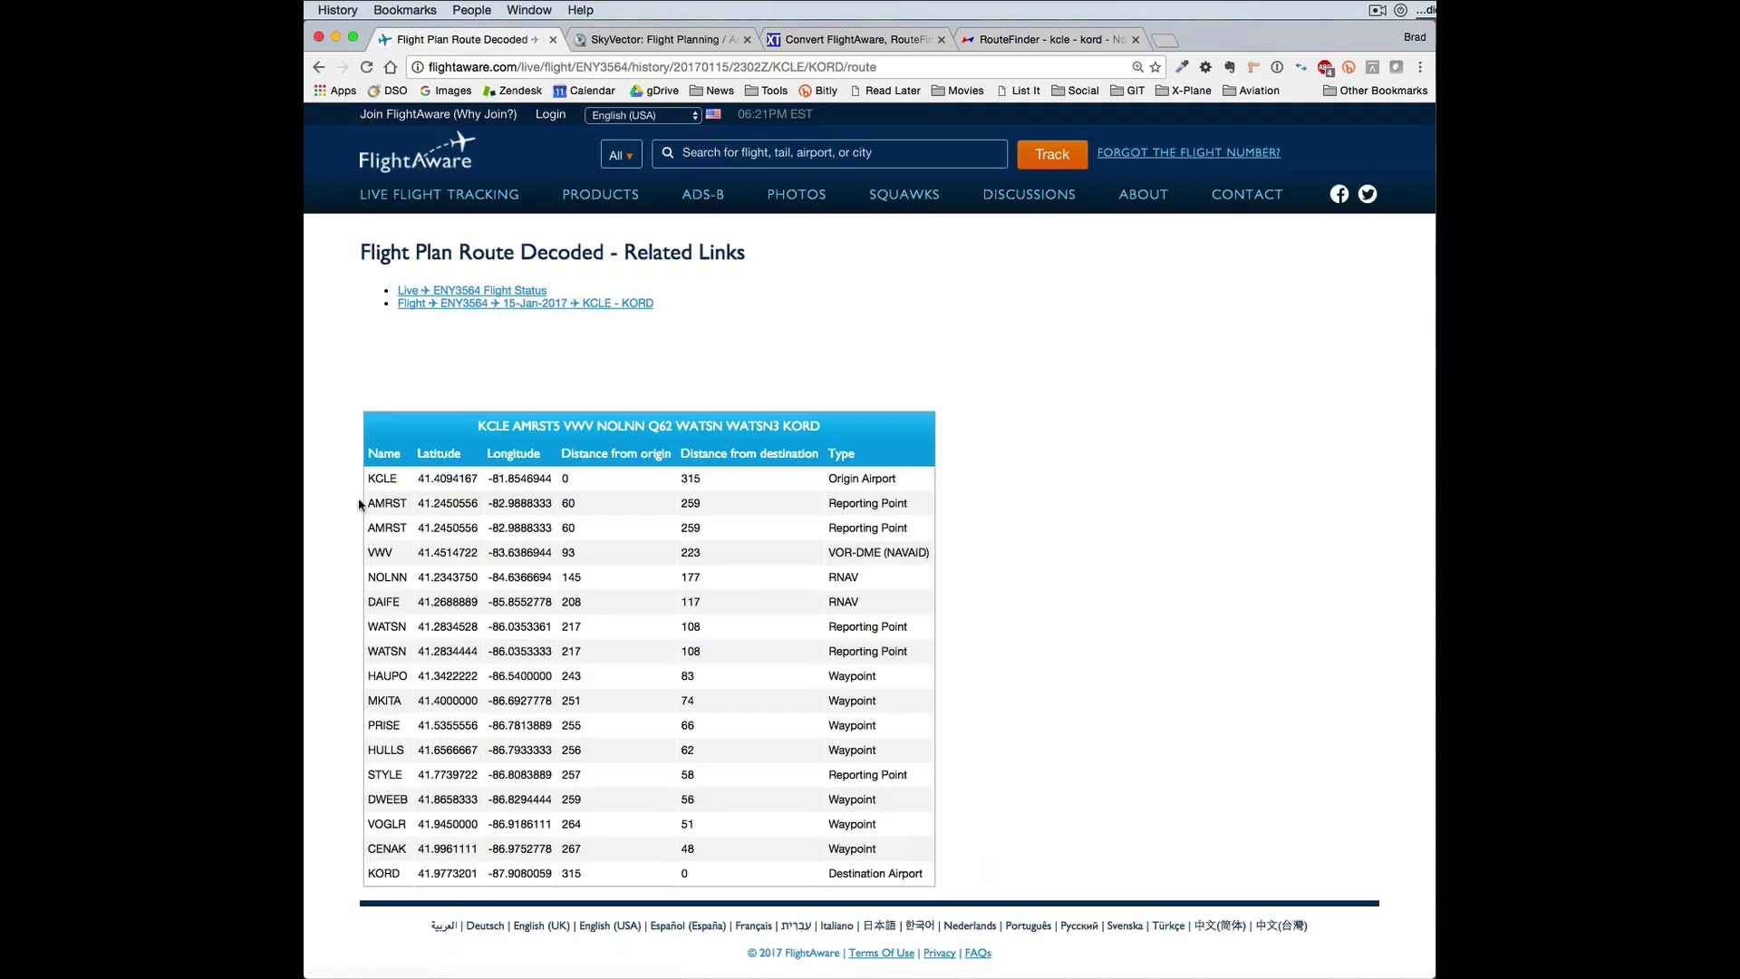
pyautogui.moveTo(369, 479); pyautogui.dragTo(925, 874)
pyautogui.press('super+c')
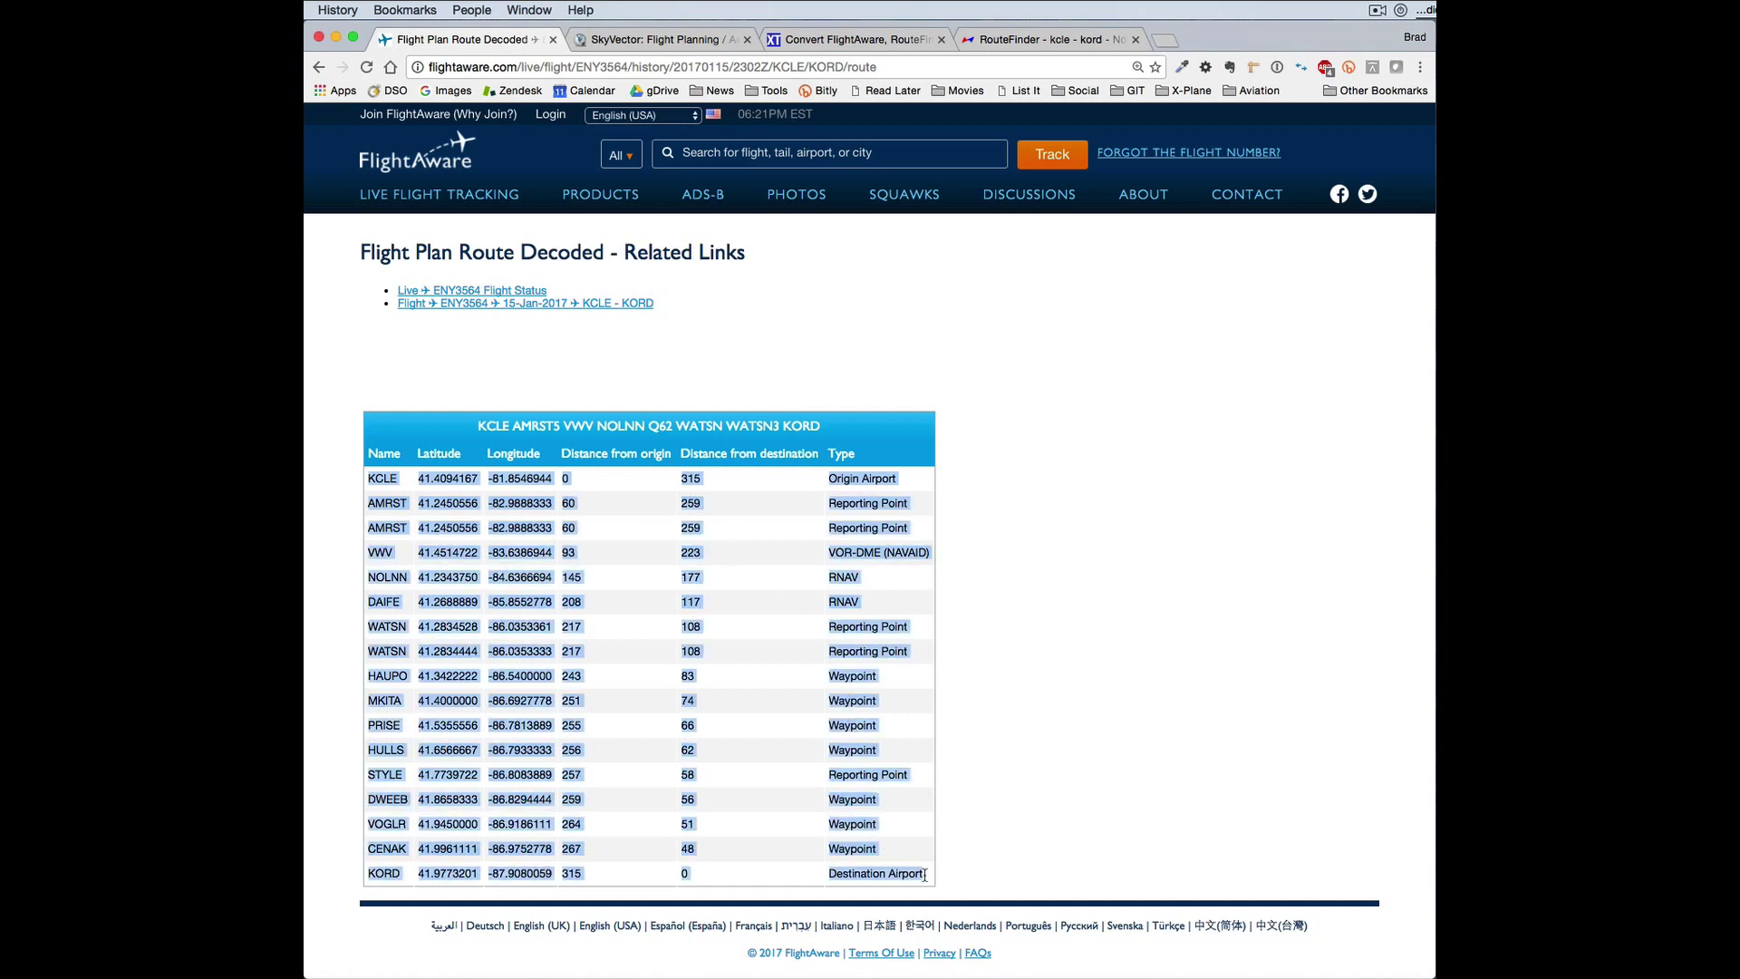
# Enter KCLEKORD as the converter file name and paste the FlightAware waypoint table.
pyautogui.click(840, 44)
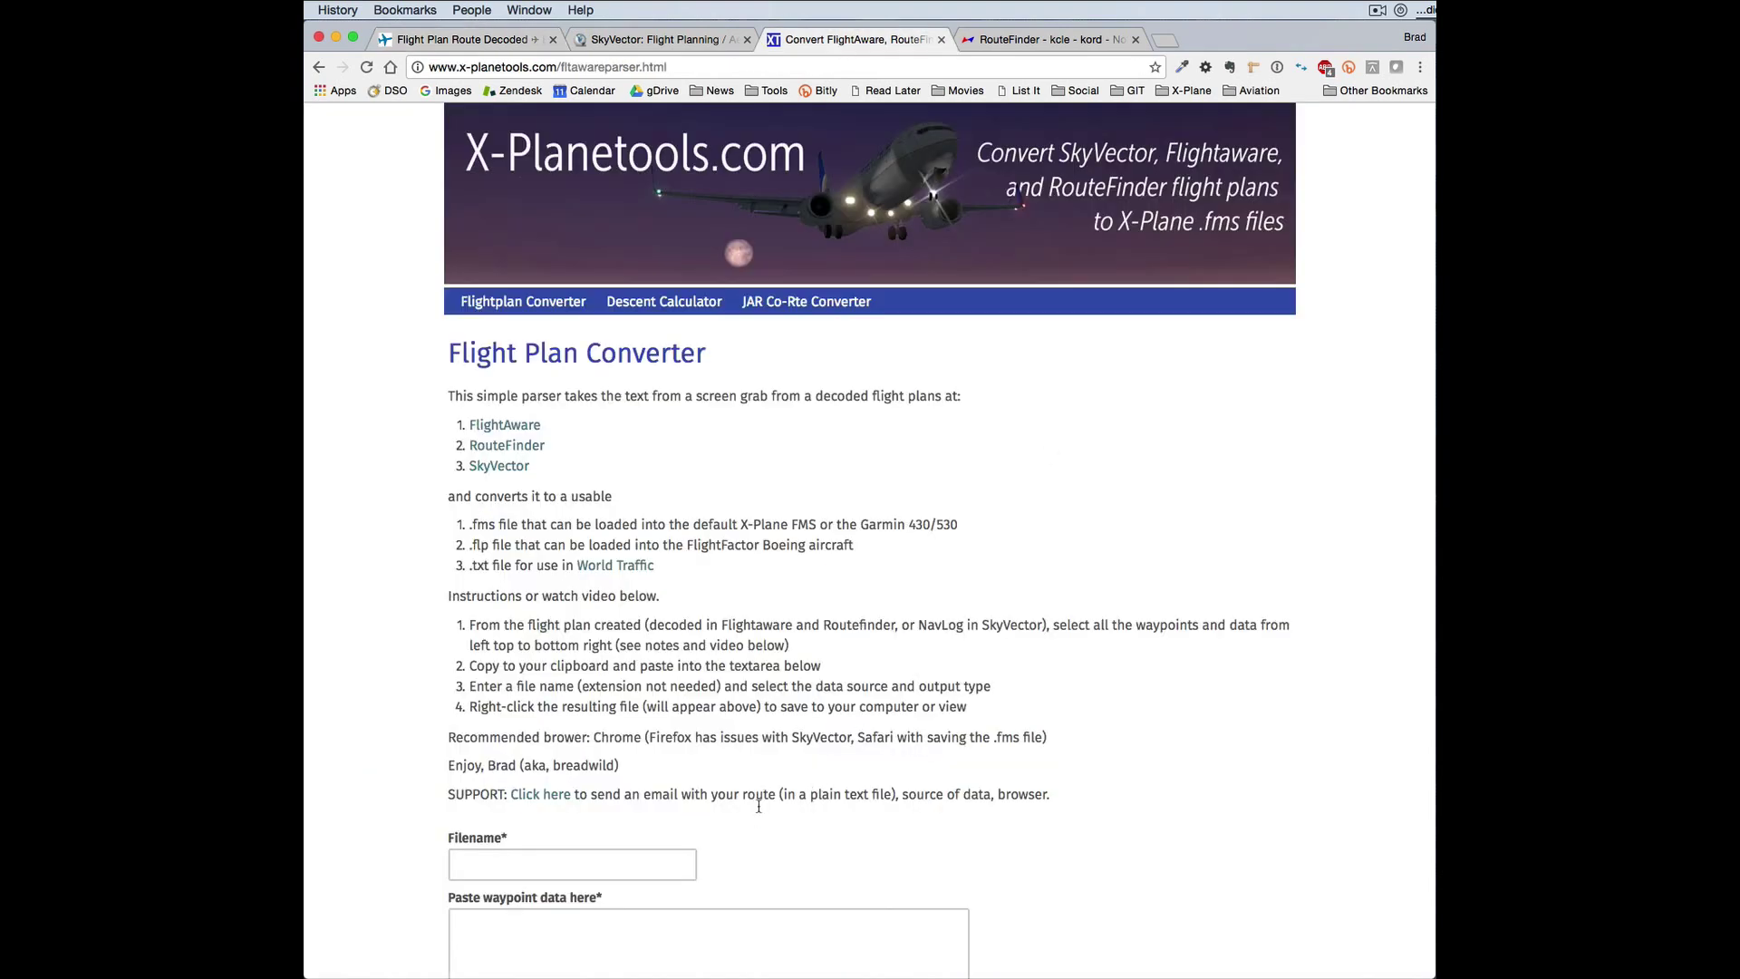
pyautogui.scroll(-5, 757, 813)
pyautogui.click(548, 633)
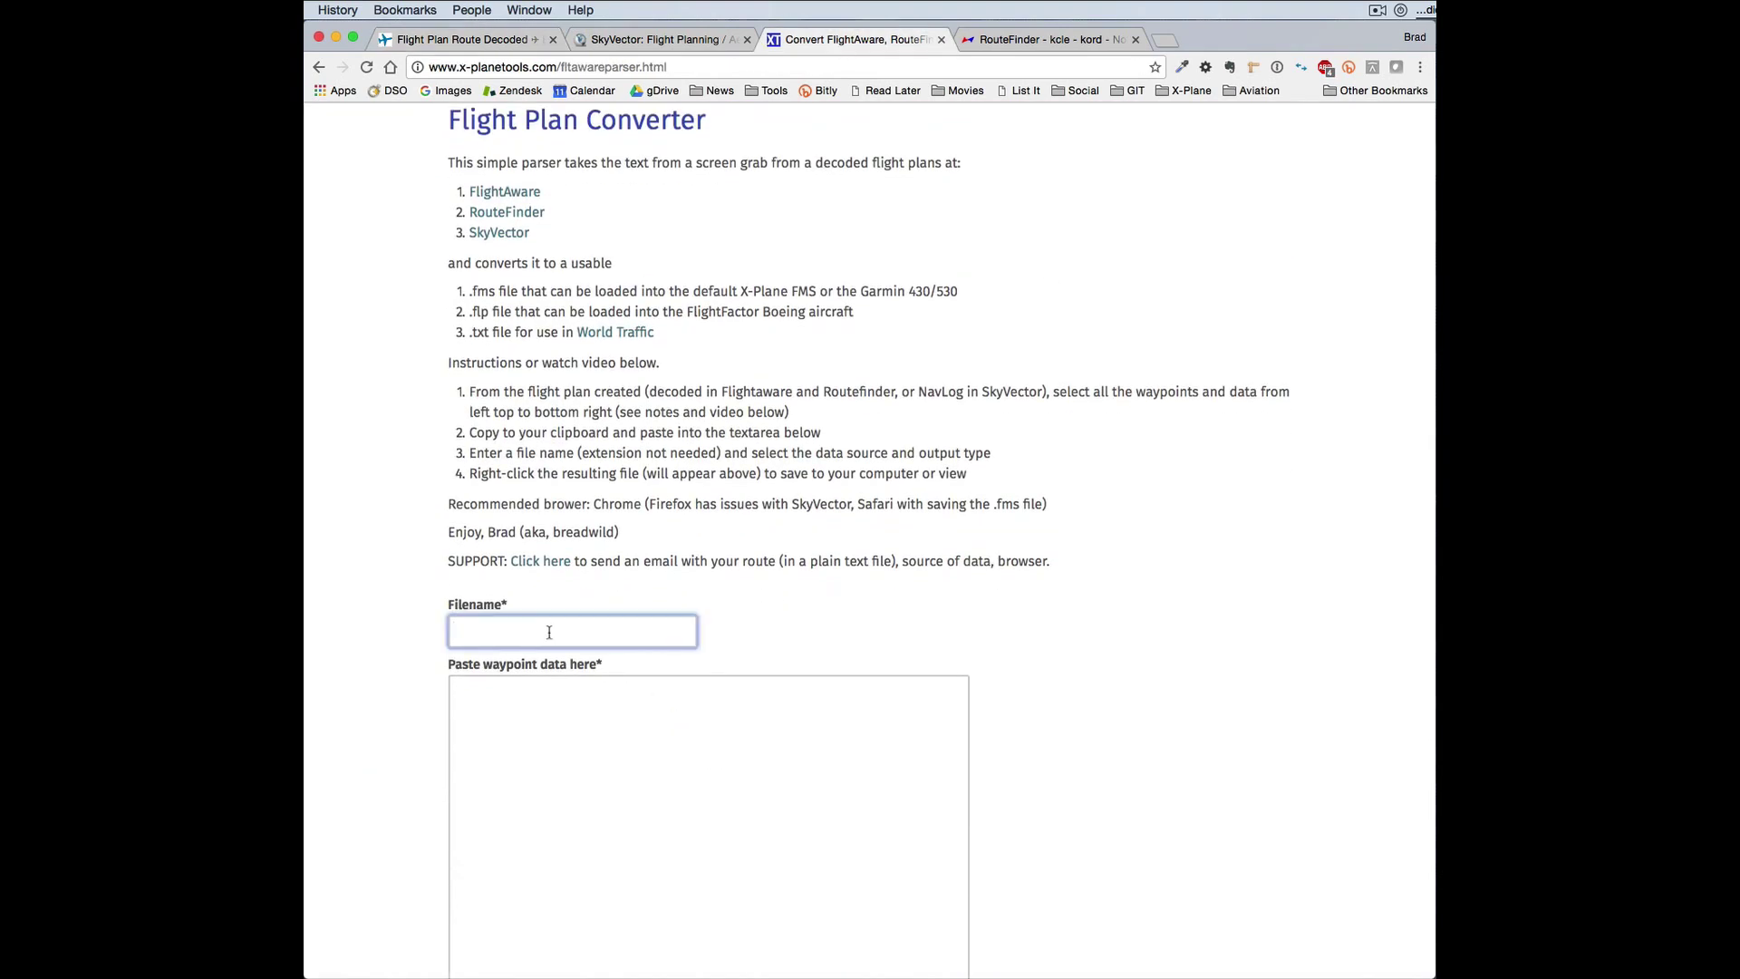
pyautogui.write('k')
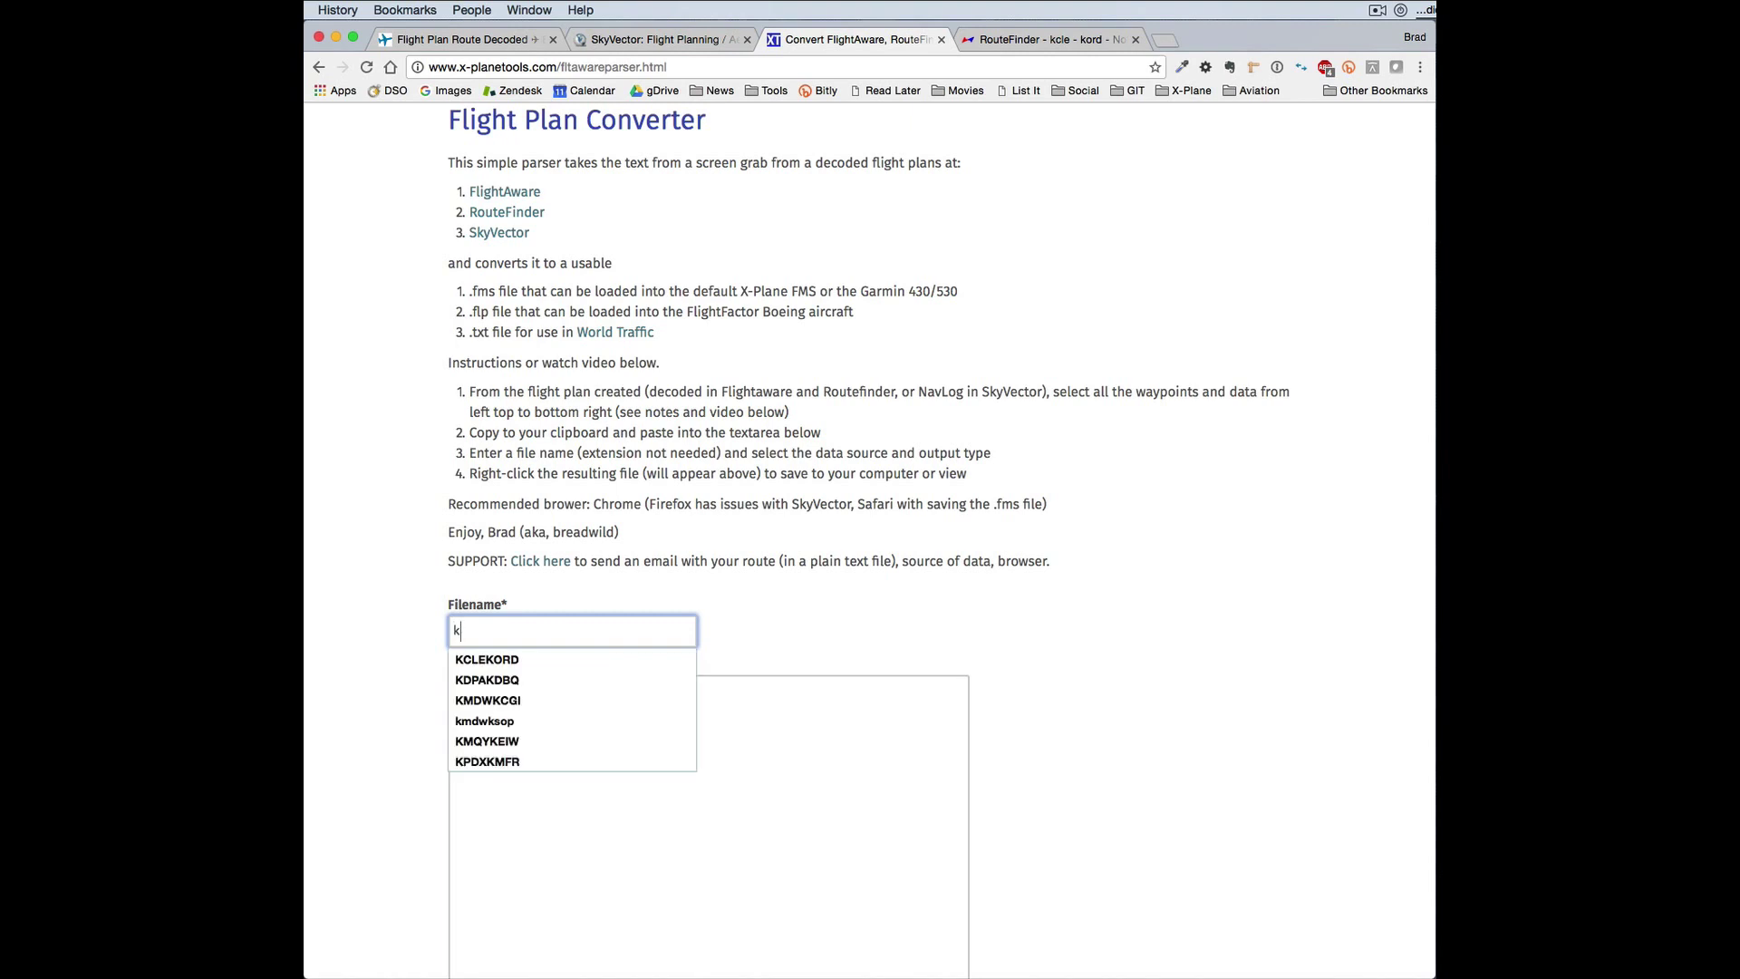
pyautogui.press('Down')
pyautogui.press('Return')
pyautogui.click(558, 727)
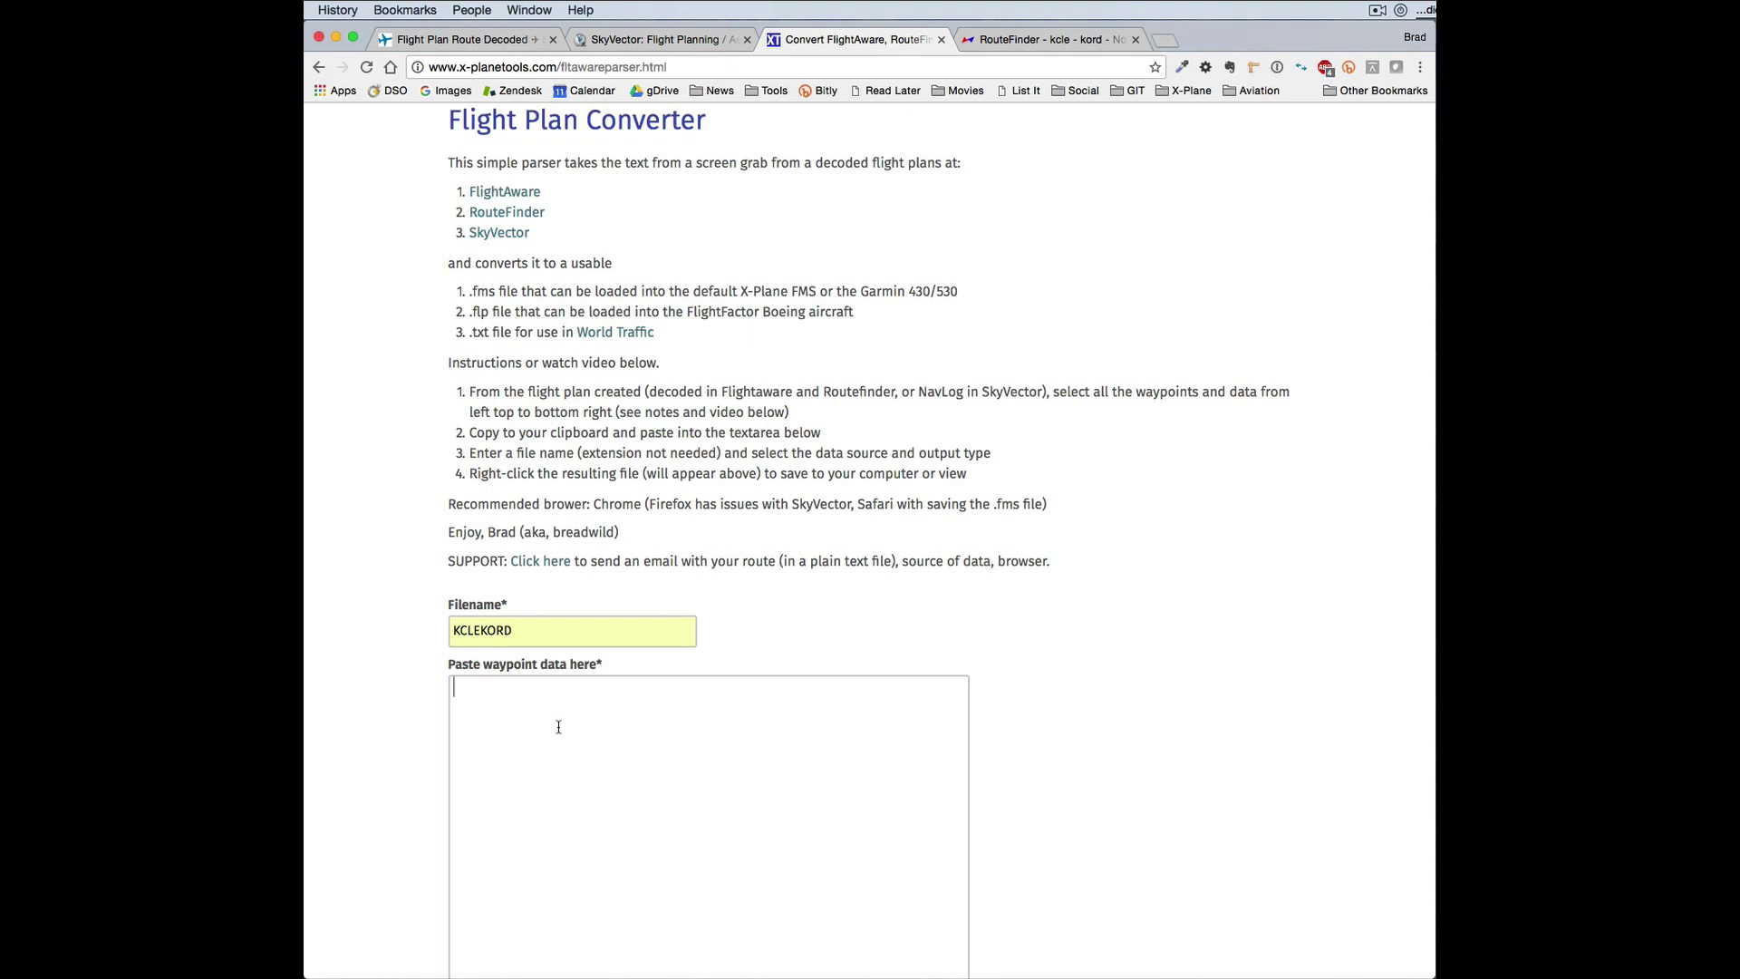
pyautogui.press('super+v')
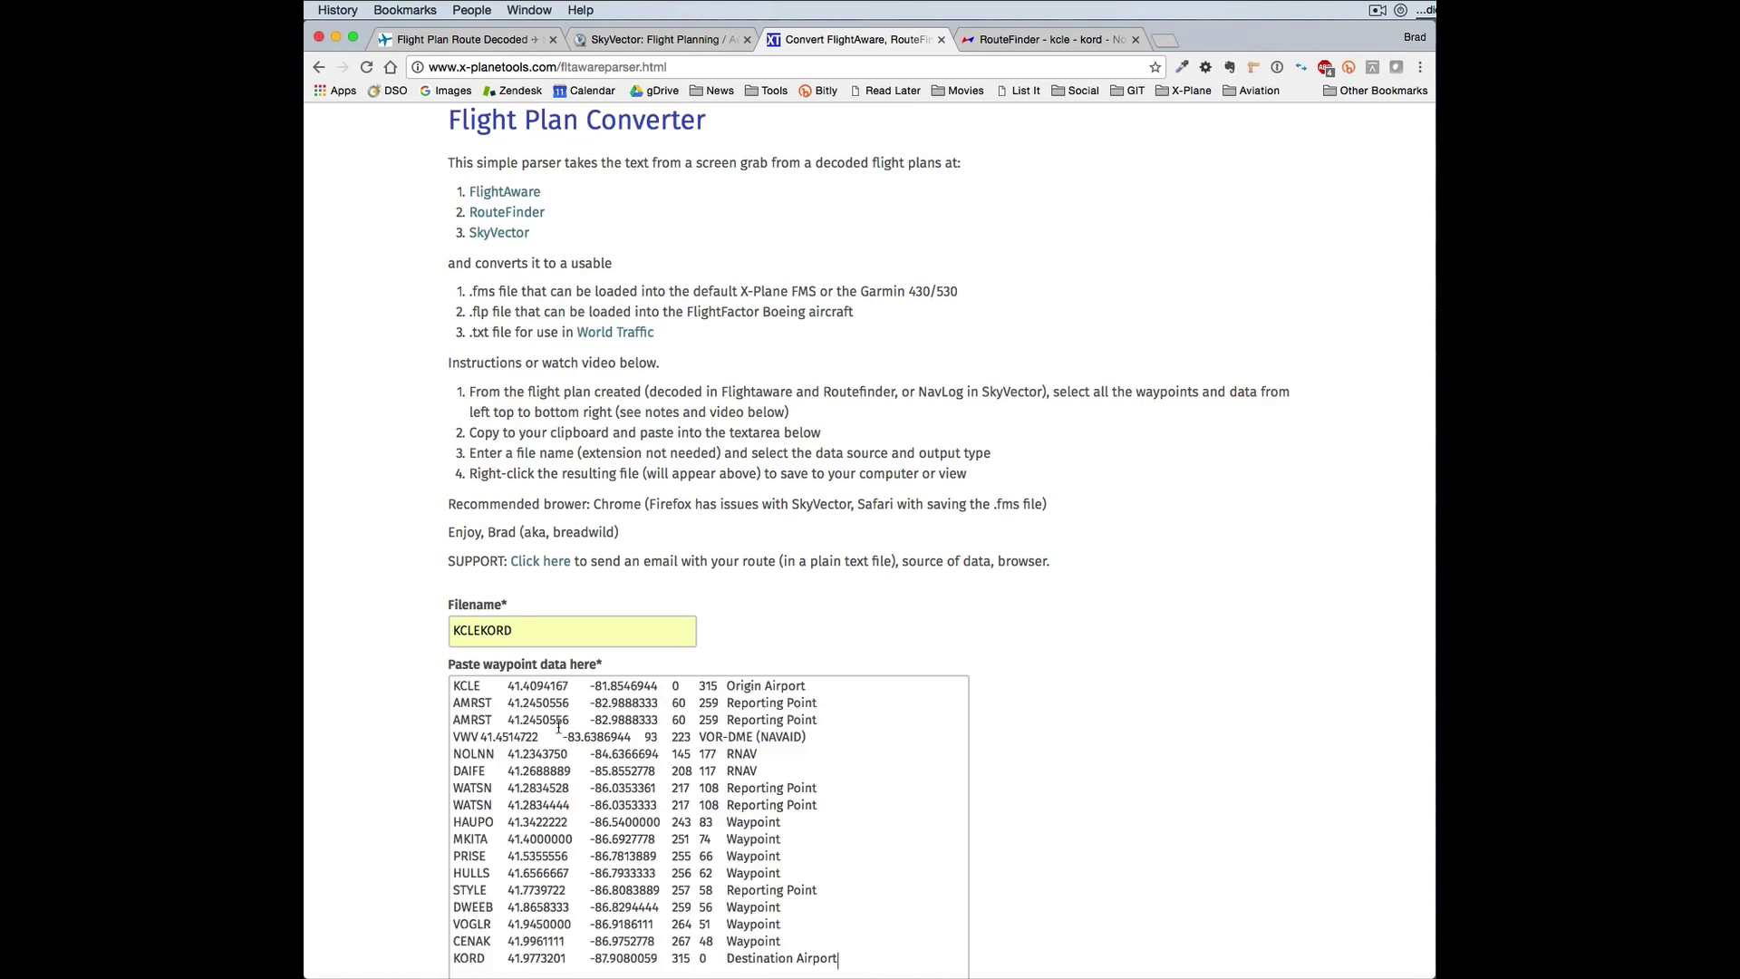
# Set FlightAware as the source and X-Plane .fms as the output, then convert.
pyautogui.scroll(-5, 766, 764)
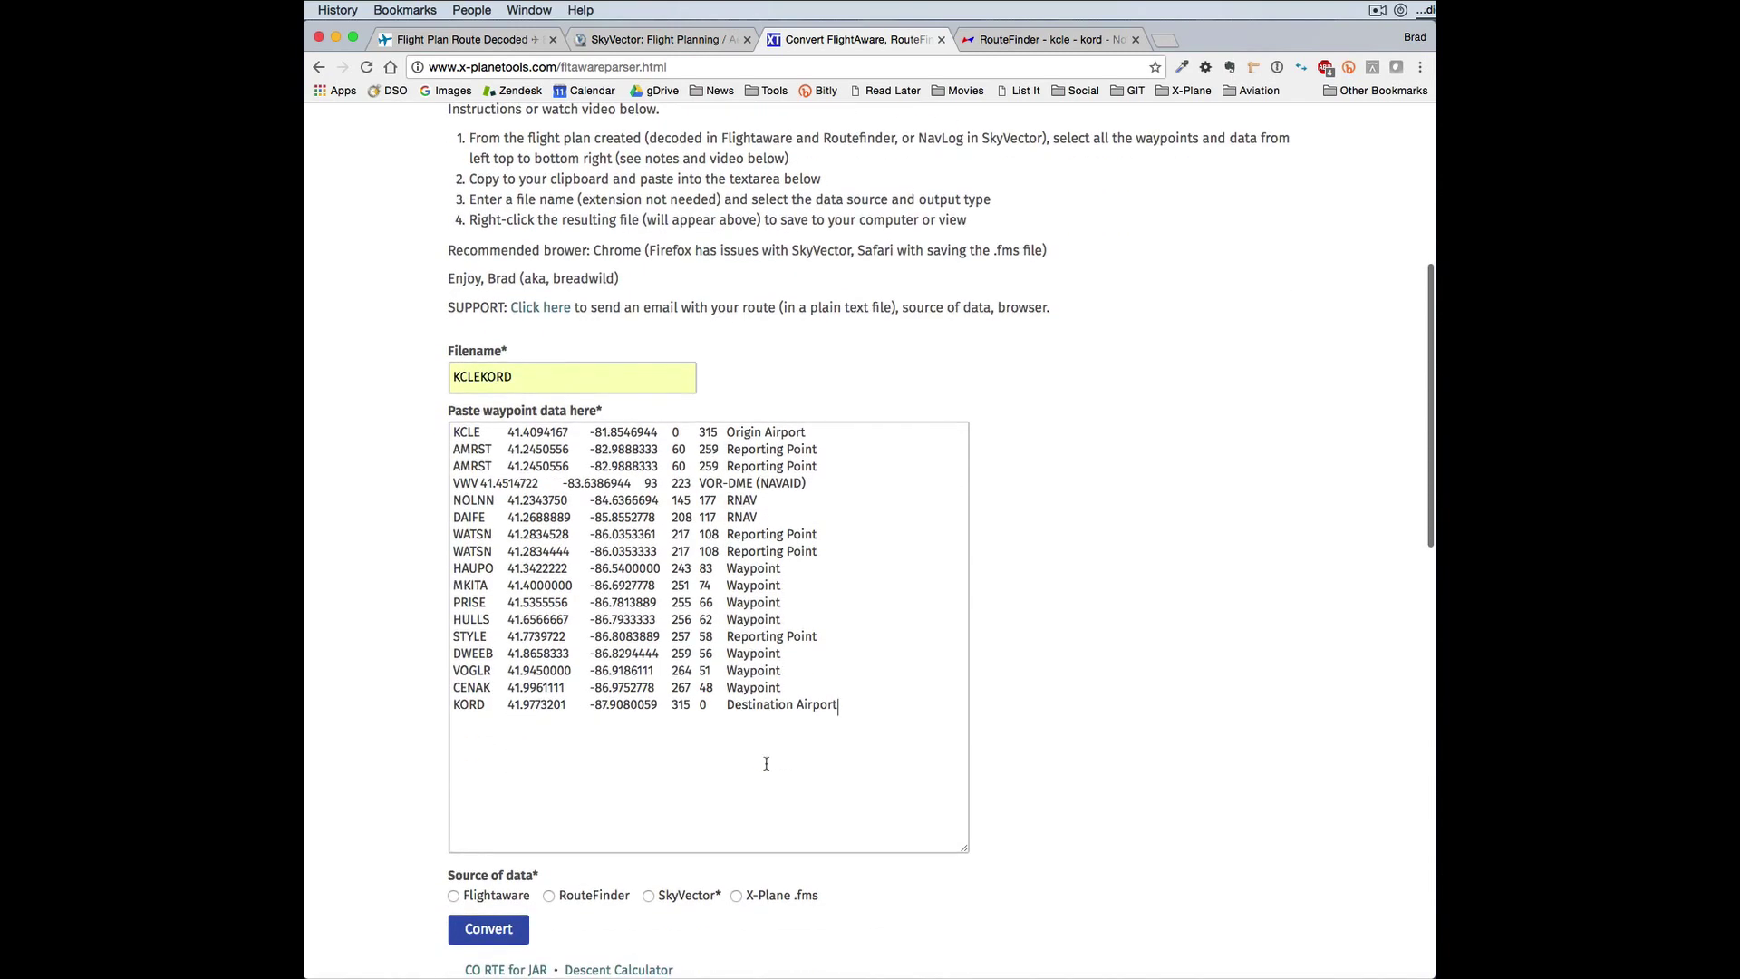
pyautogui.click(455, 896)
pyautogui.scroll(-3, 865, 903)
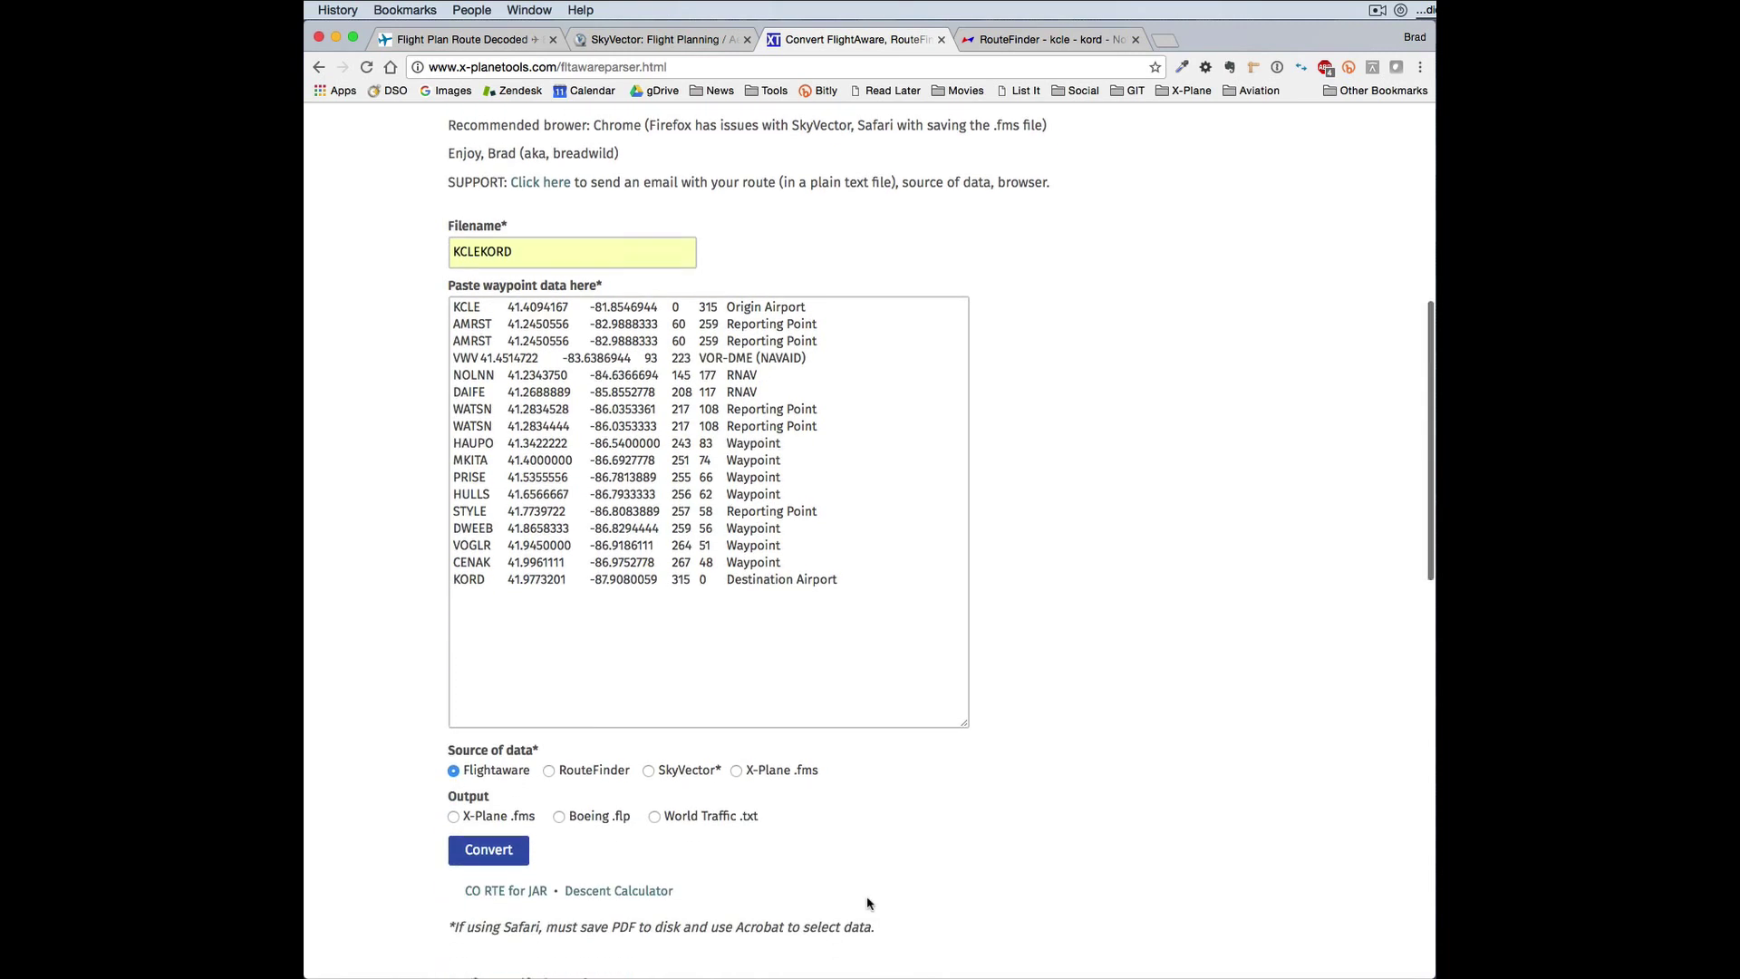
pyautogui.click(454, 804)
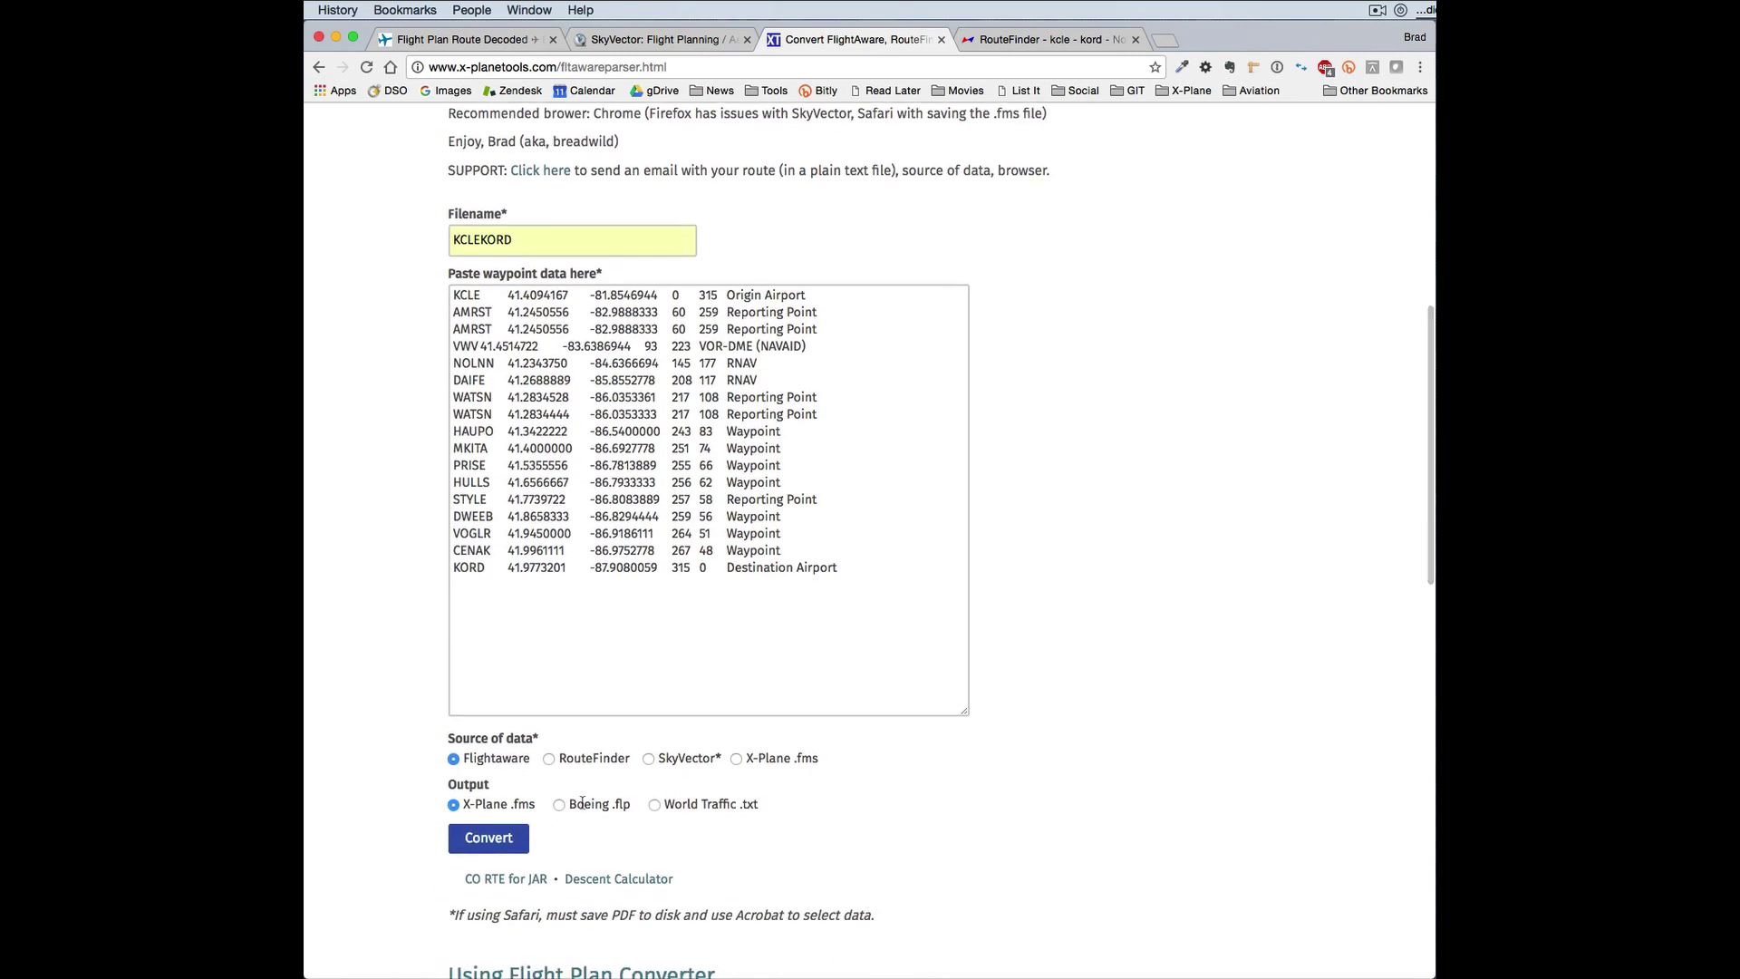
pyautogui.click(494, 843)
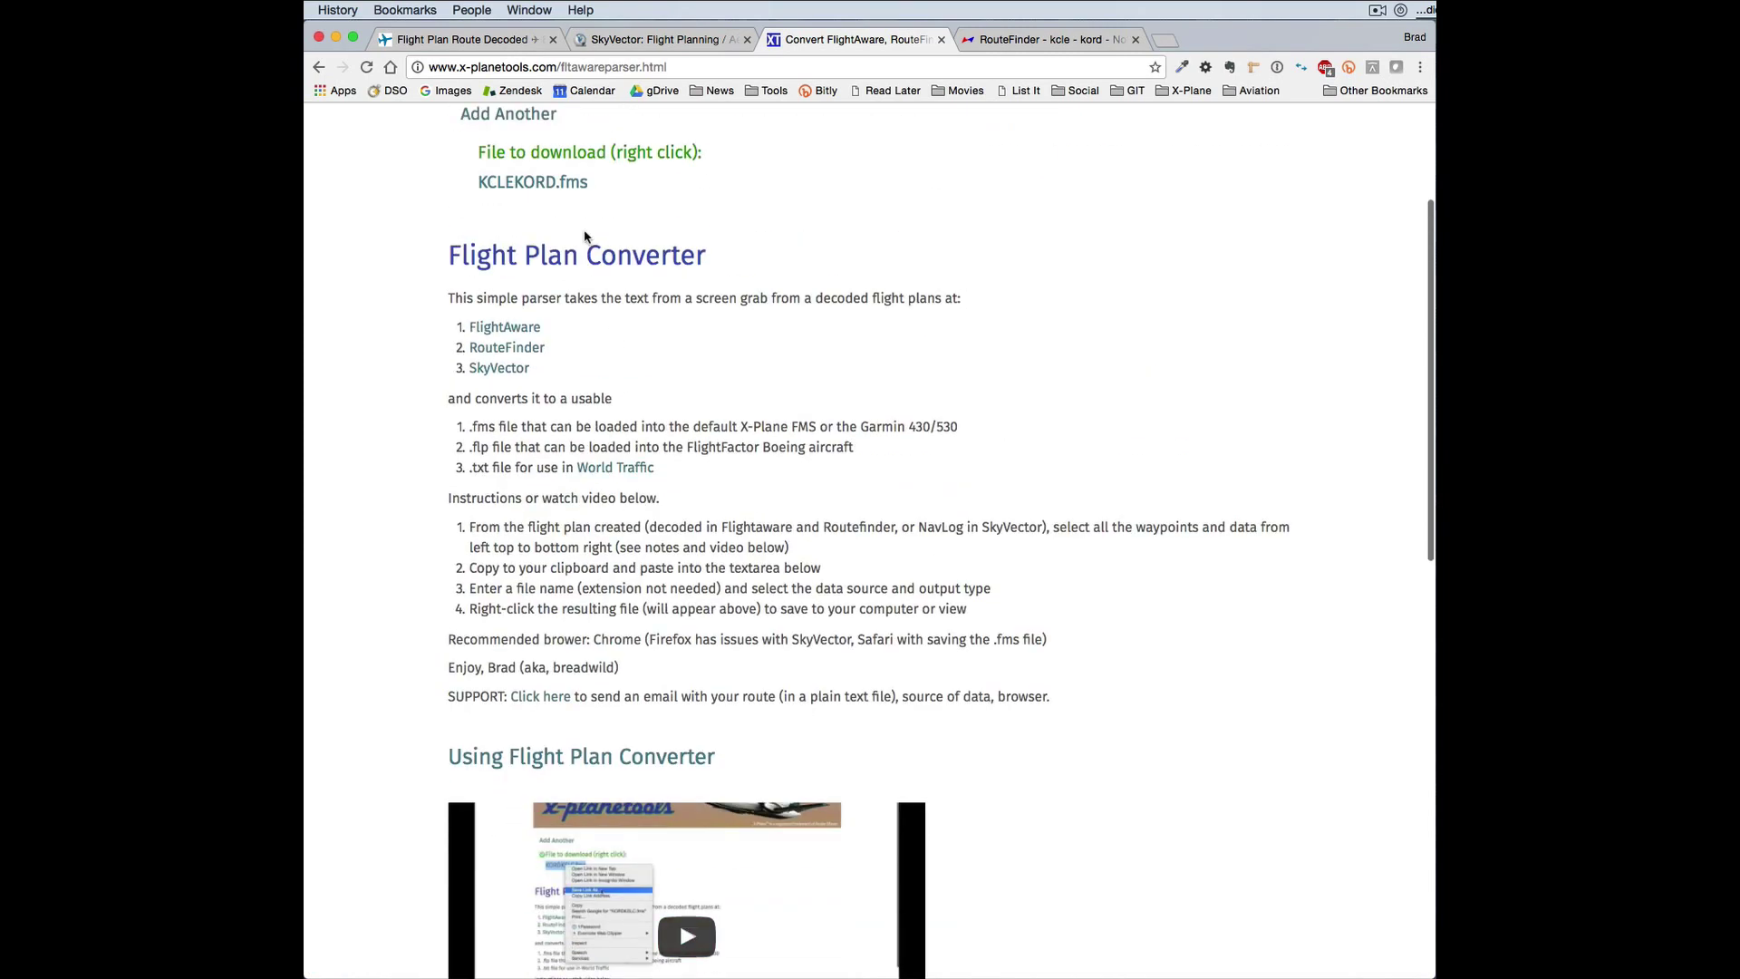
# View the generated KCLEKORD.fms file, then go back to the empty converter form.
pyautogui.click(553, 187)
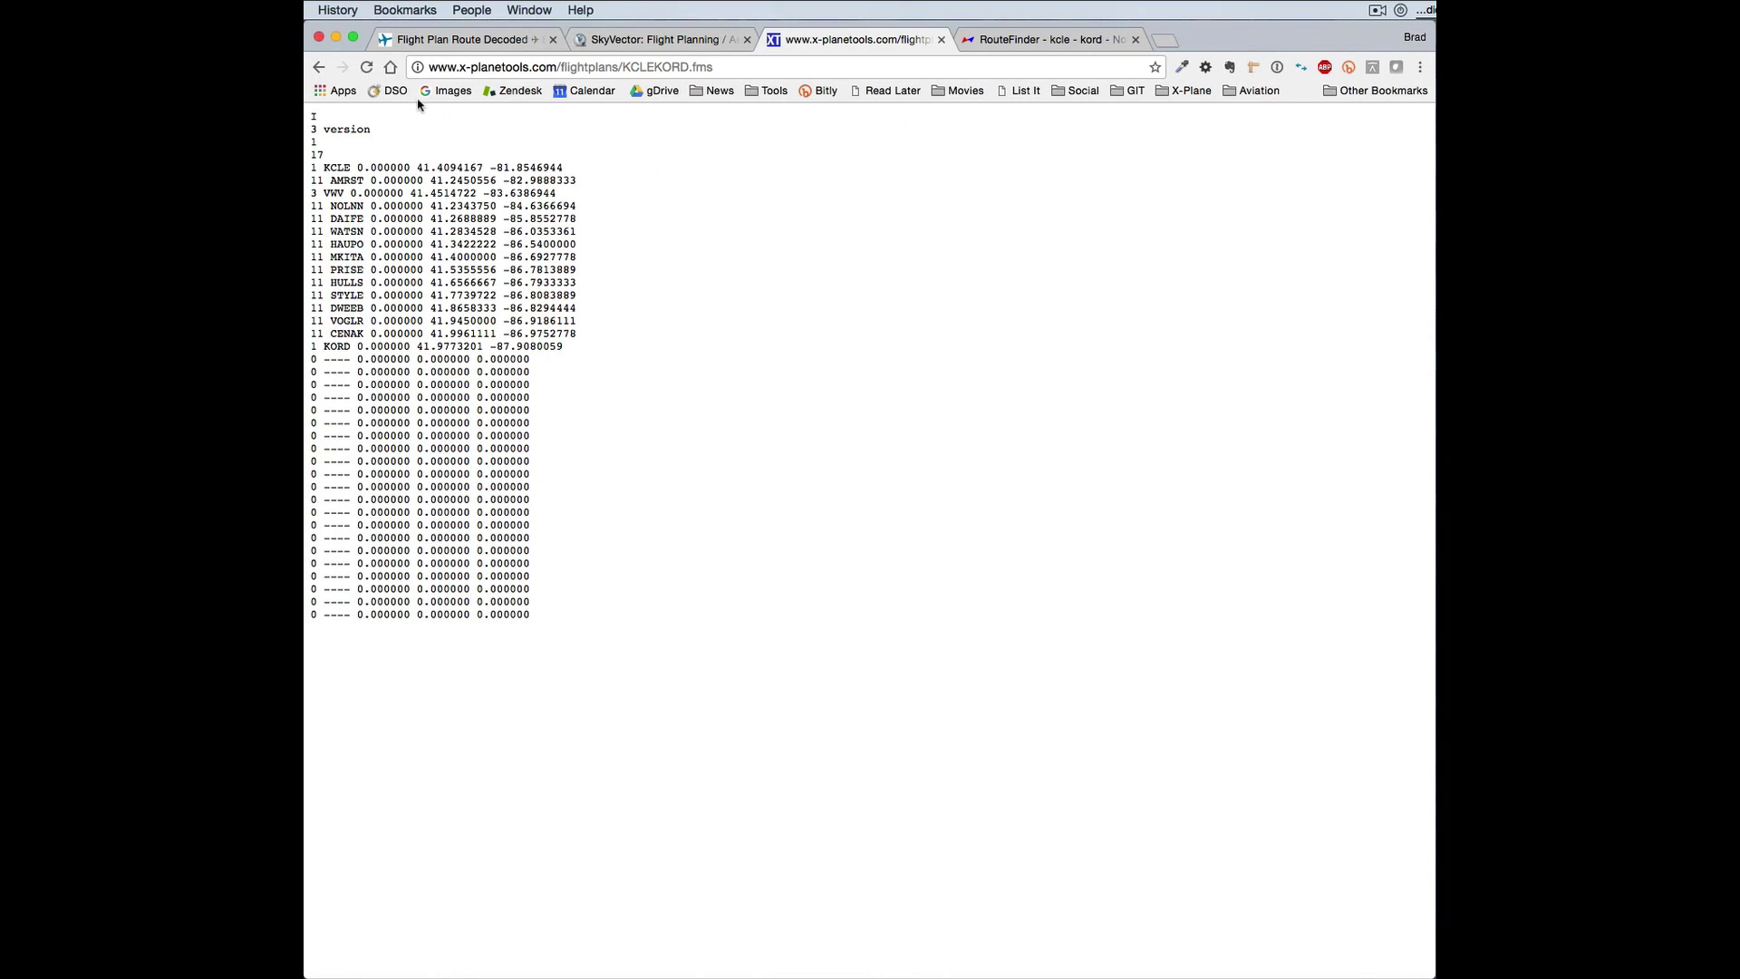
pyautogui.click(319, 68)
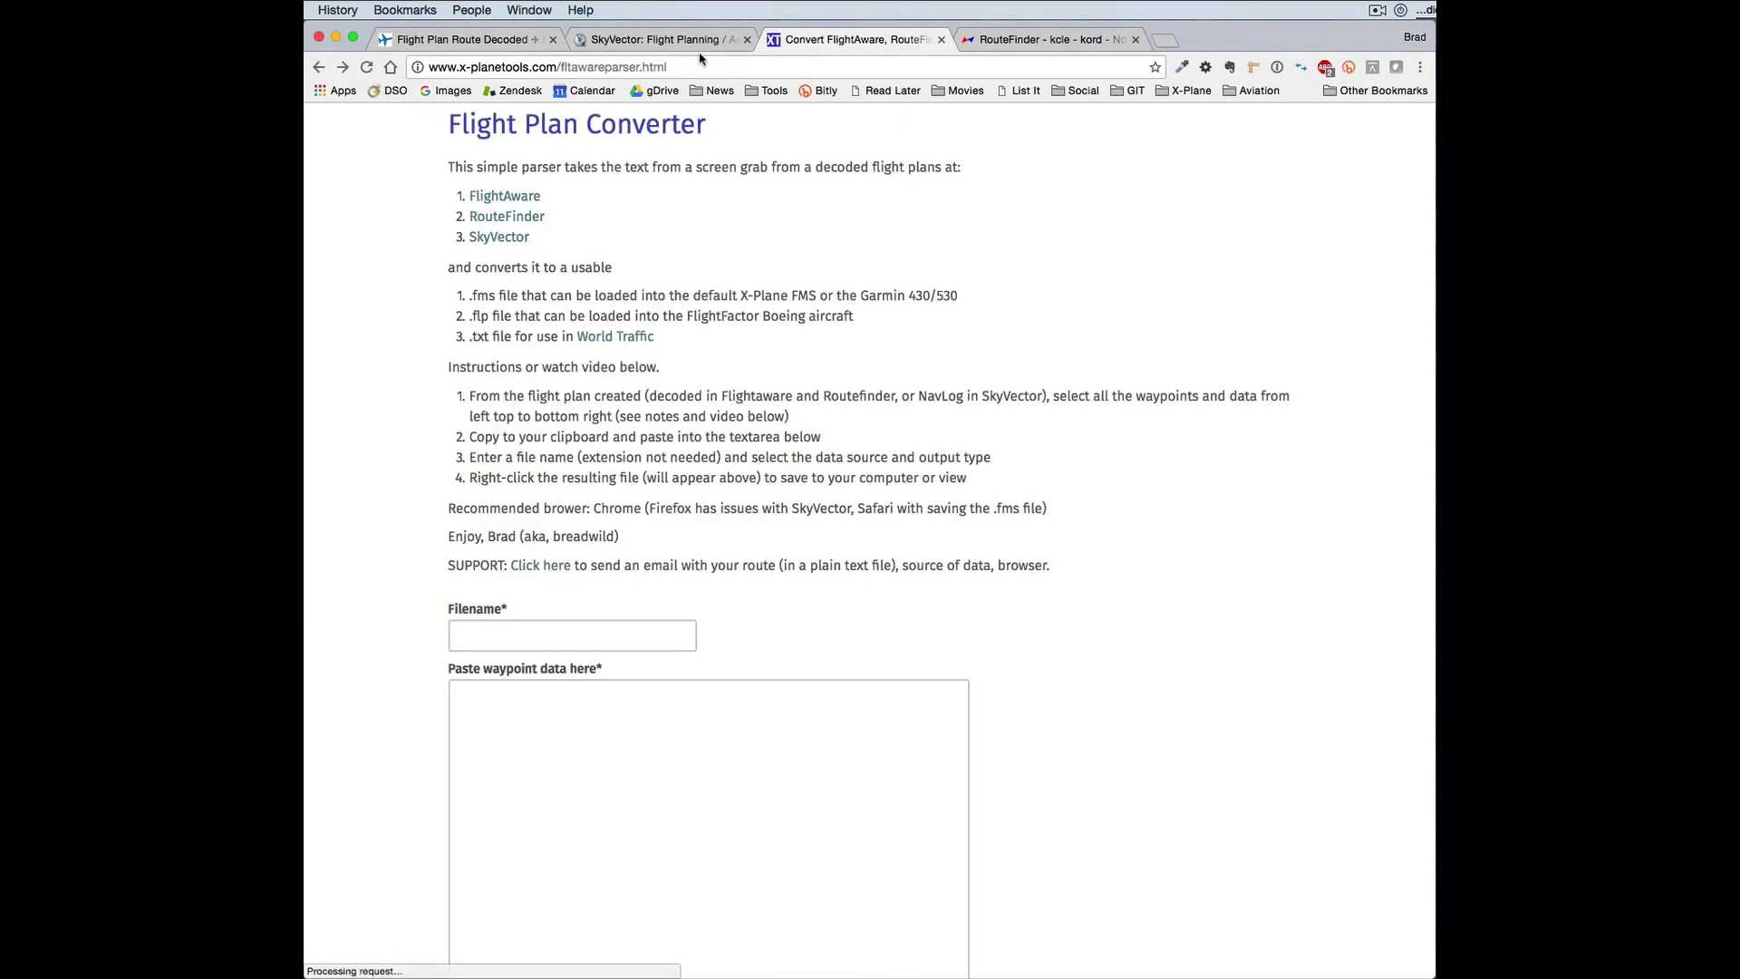
# Select the SkyVector navlog's Waypoint column from KCLE down to KORD.
pyautogui.click(637, 42)
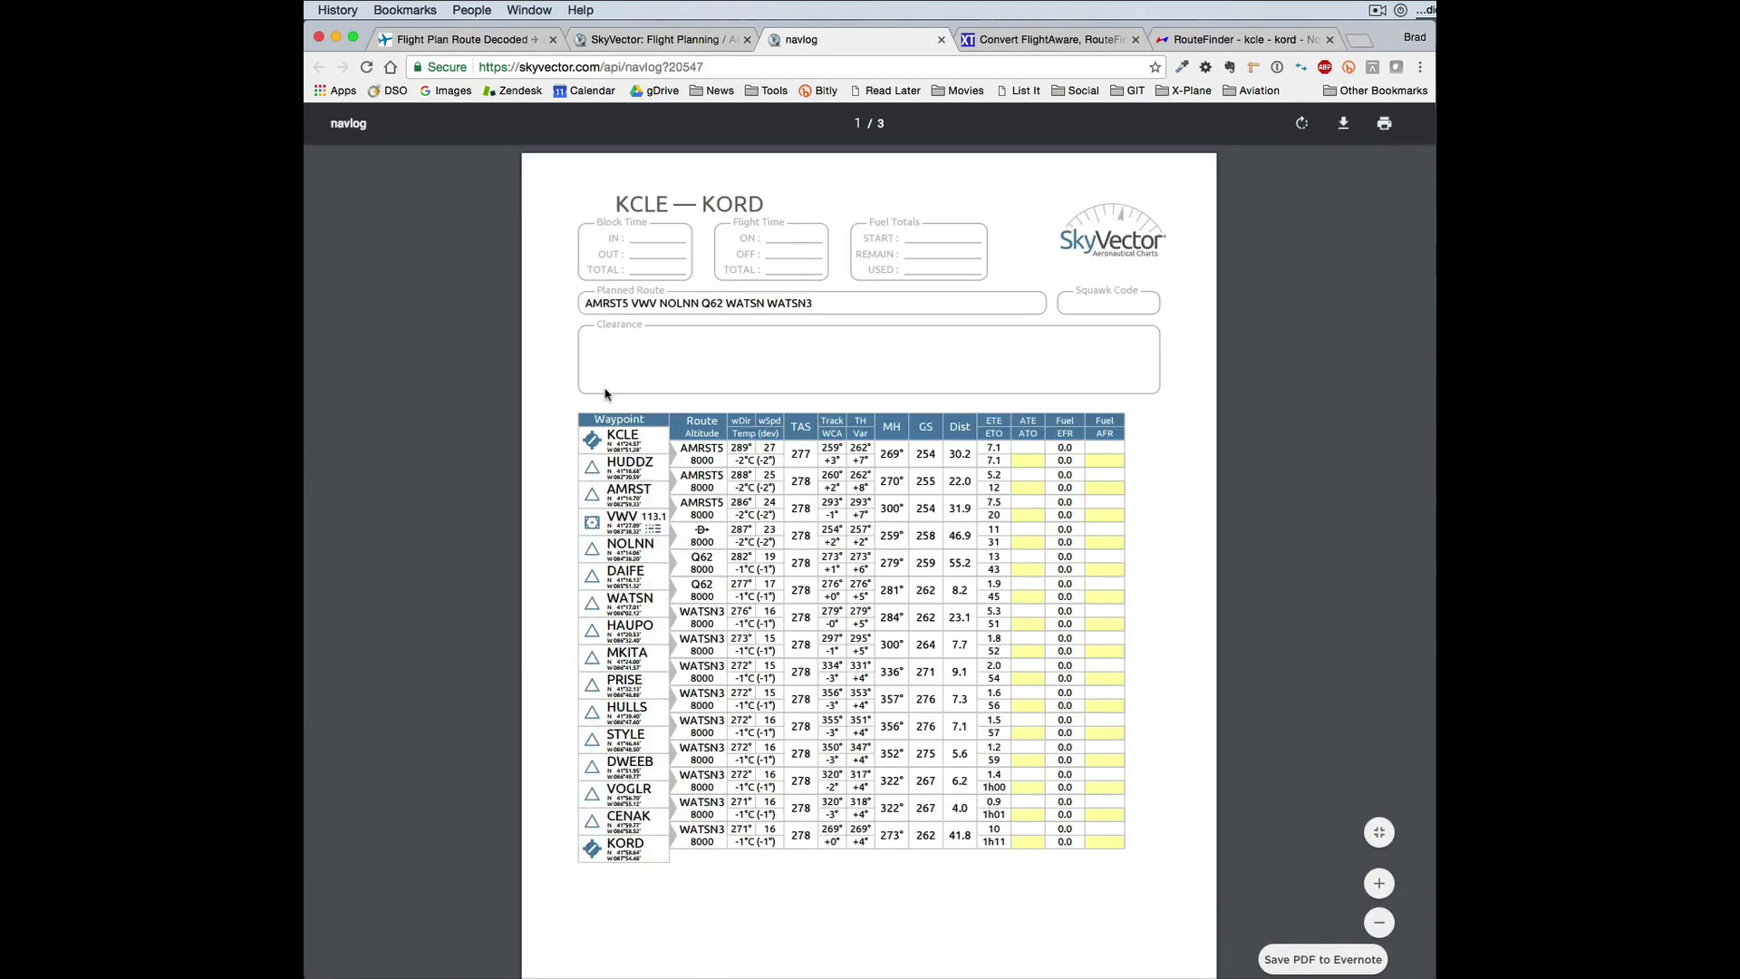
pyautogui.moveTo(649, 438); pyautogui.dragTo(647, 861)
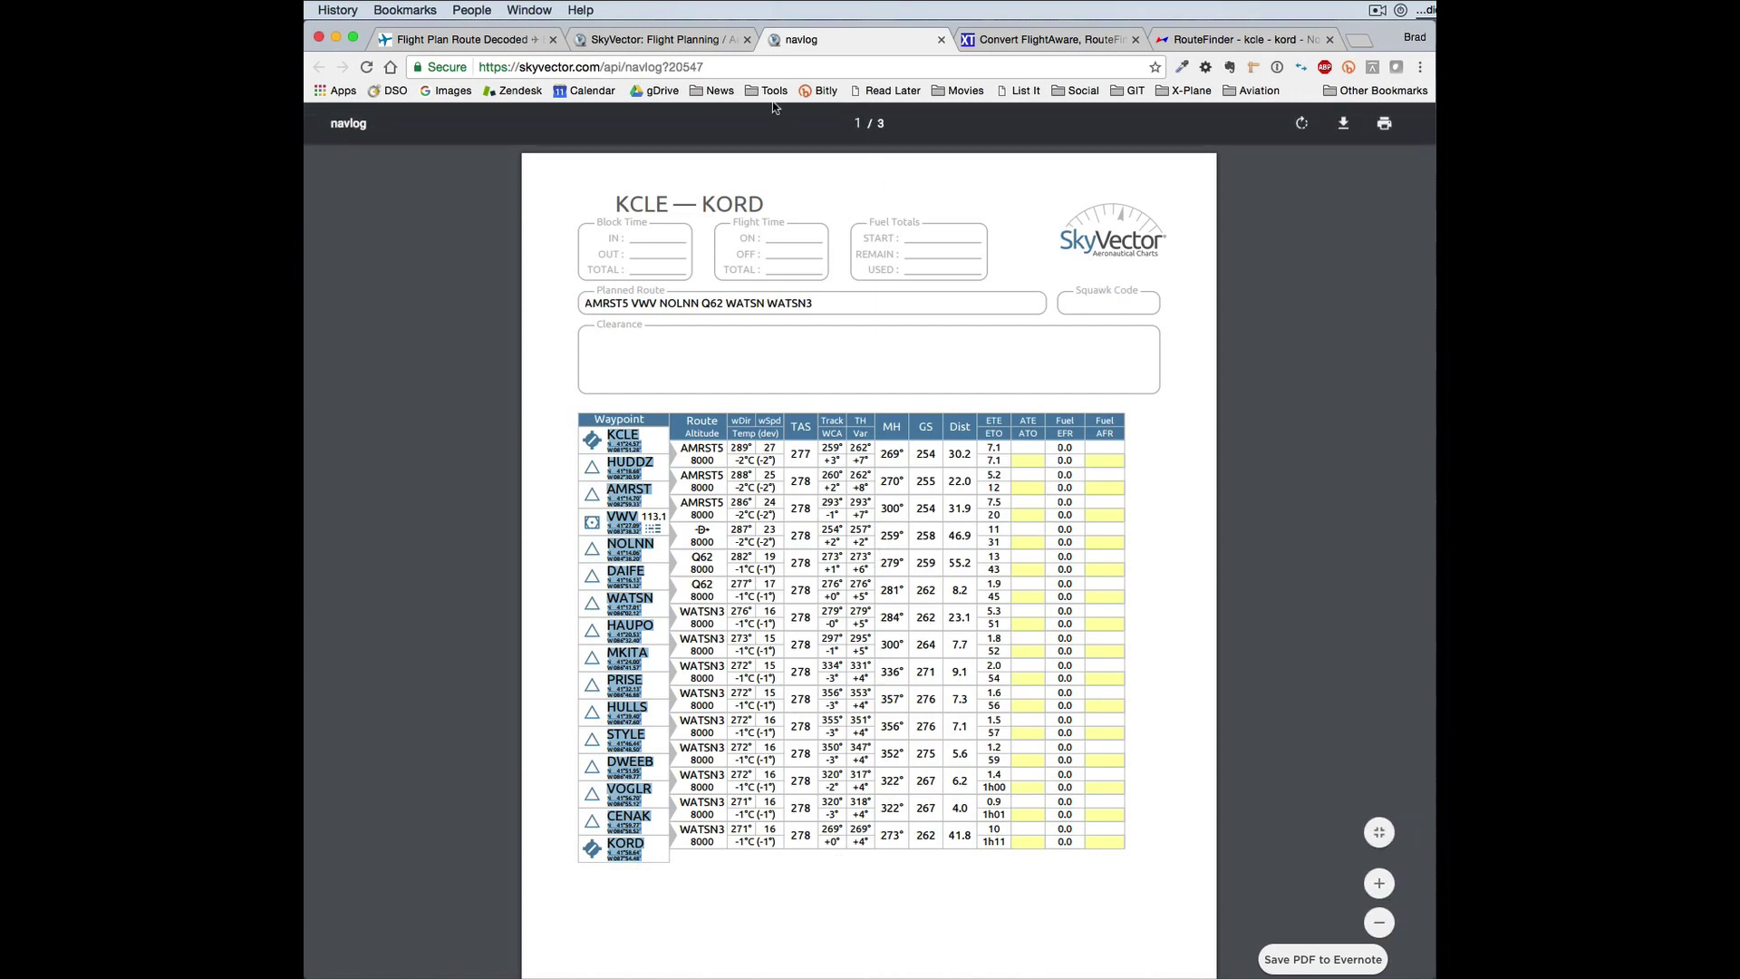
# Convert the pasted SkyVector coordinates as KCLEKORD with SkyVector source, then open KCLEKORD.fms.
pyautogui.click(1009, 43)
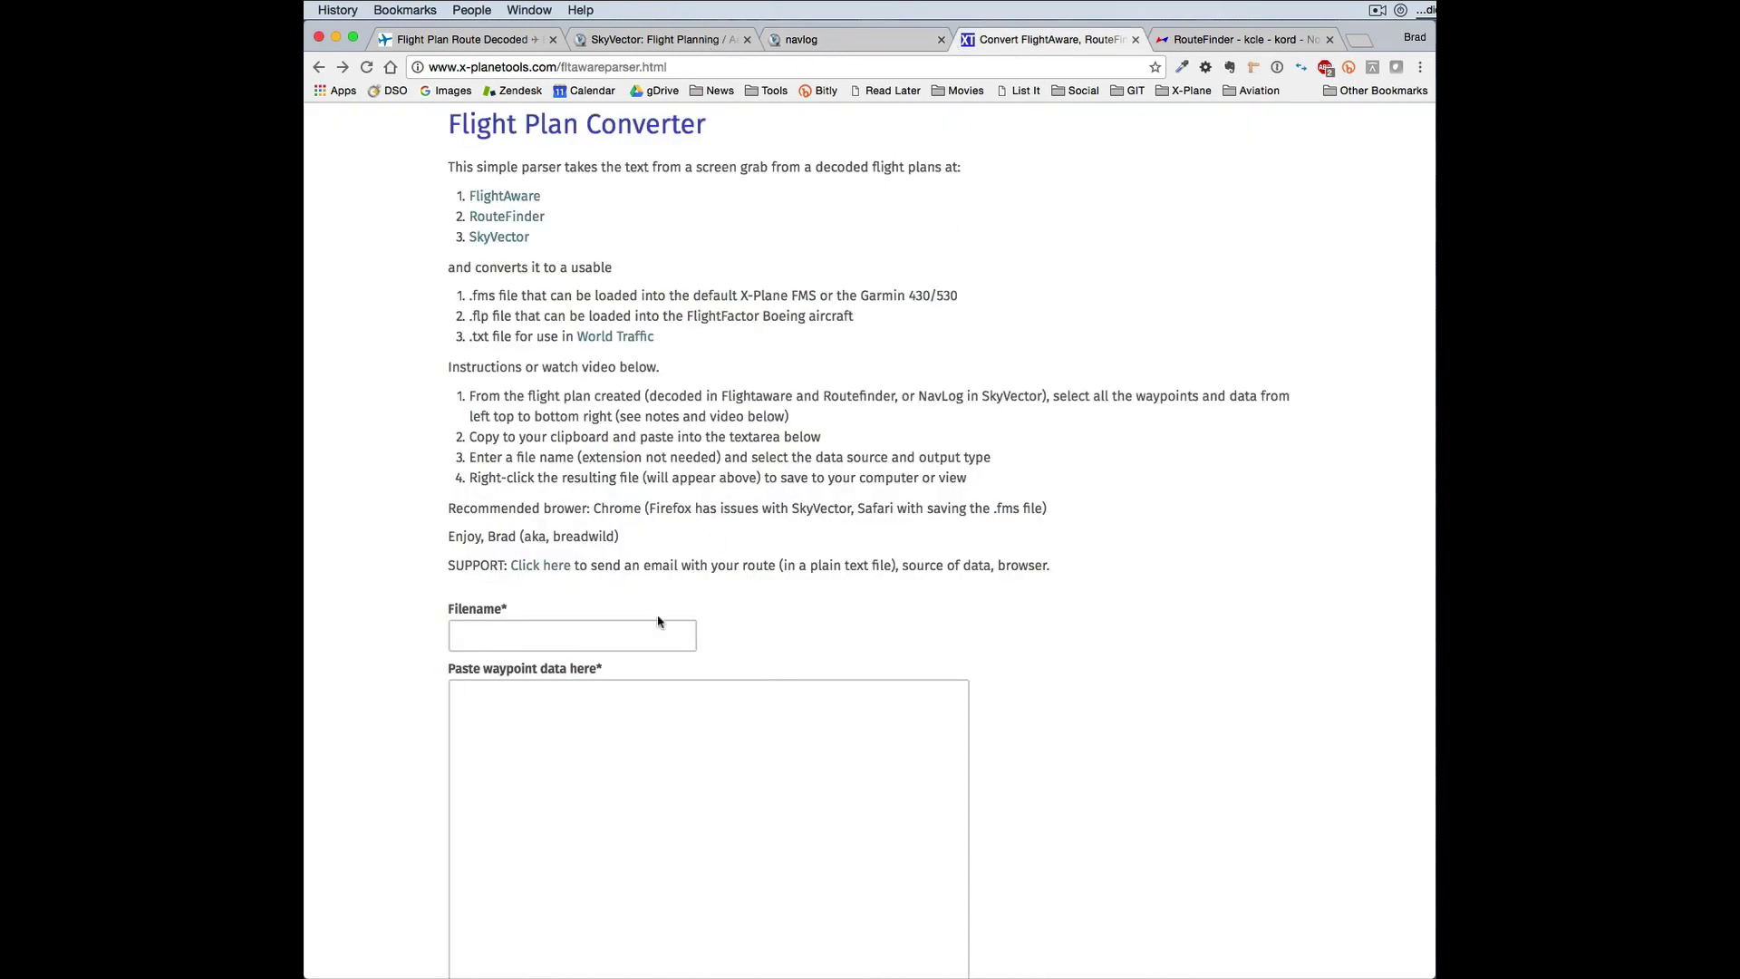
pyautogui.click(589, 635)
pyautogui.write('kc')
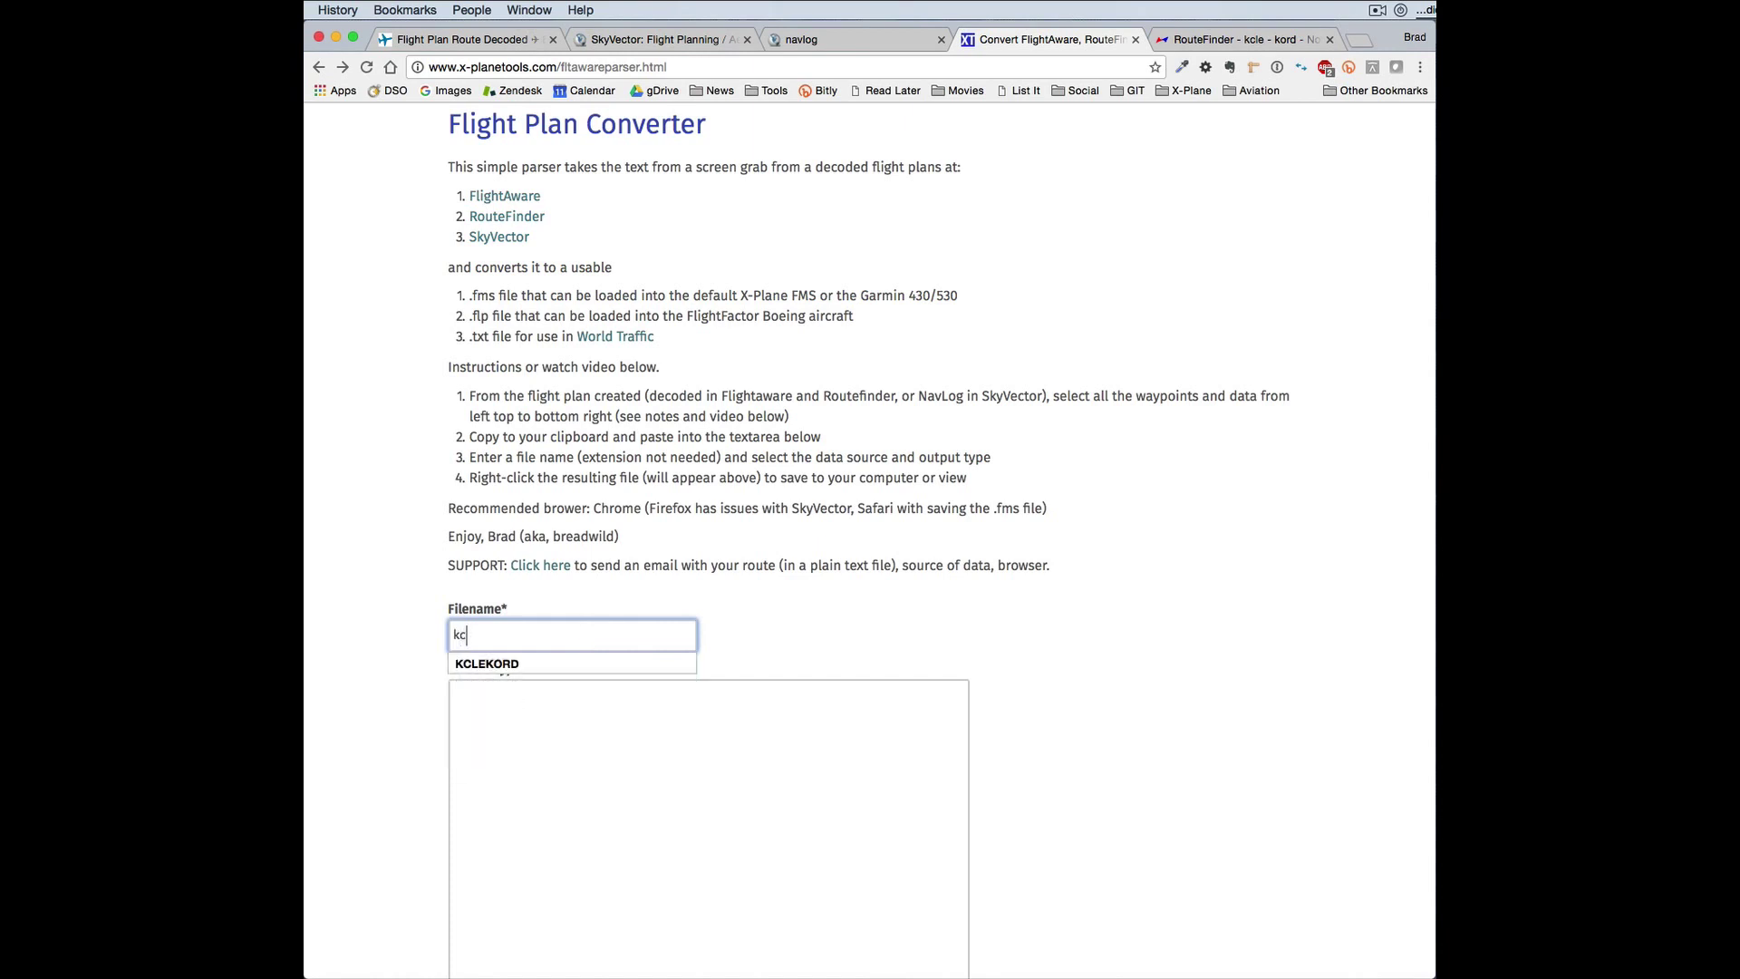
pyautogui.click(591, 666)
pyautogui.click(567, 694)
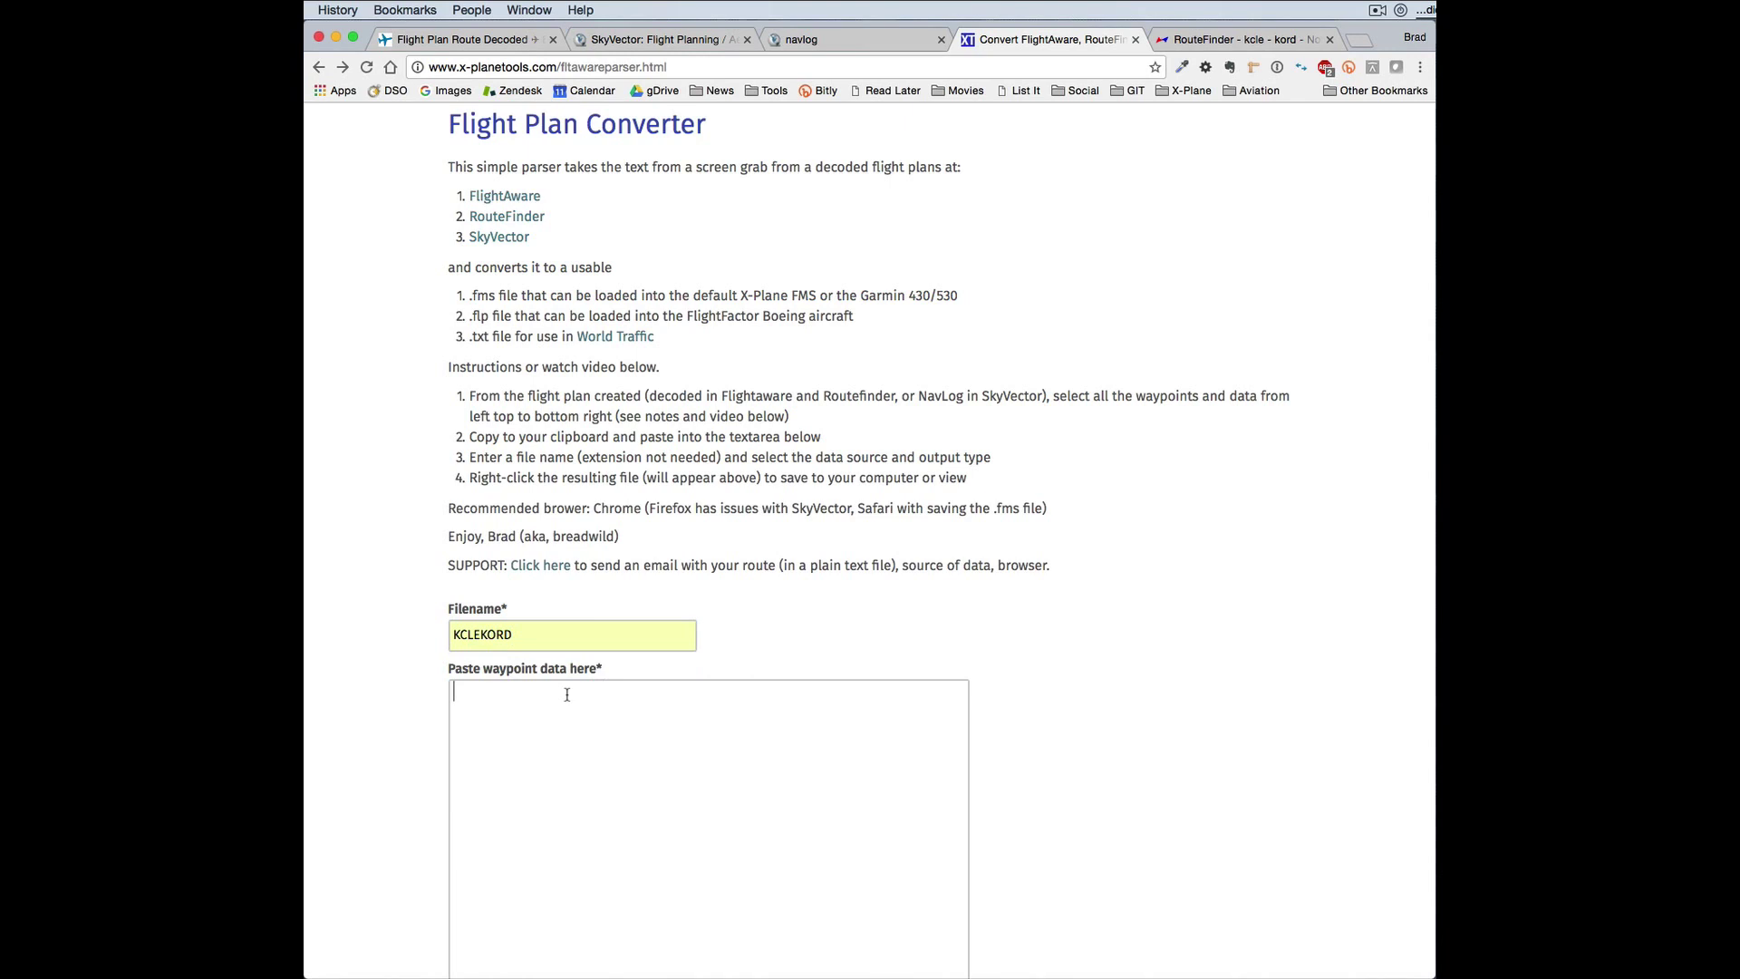
pyautogui.press('super+v')
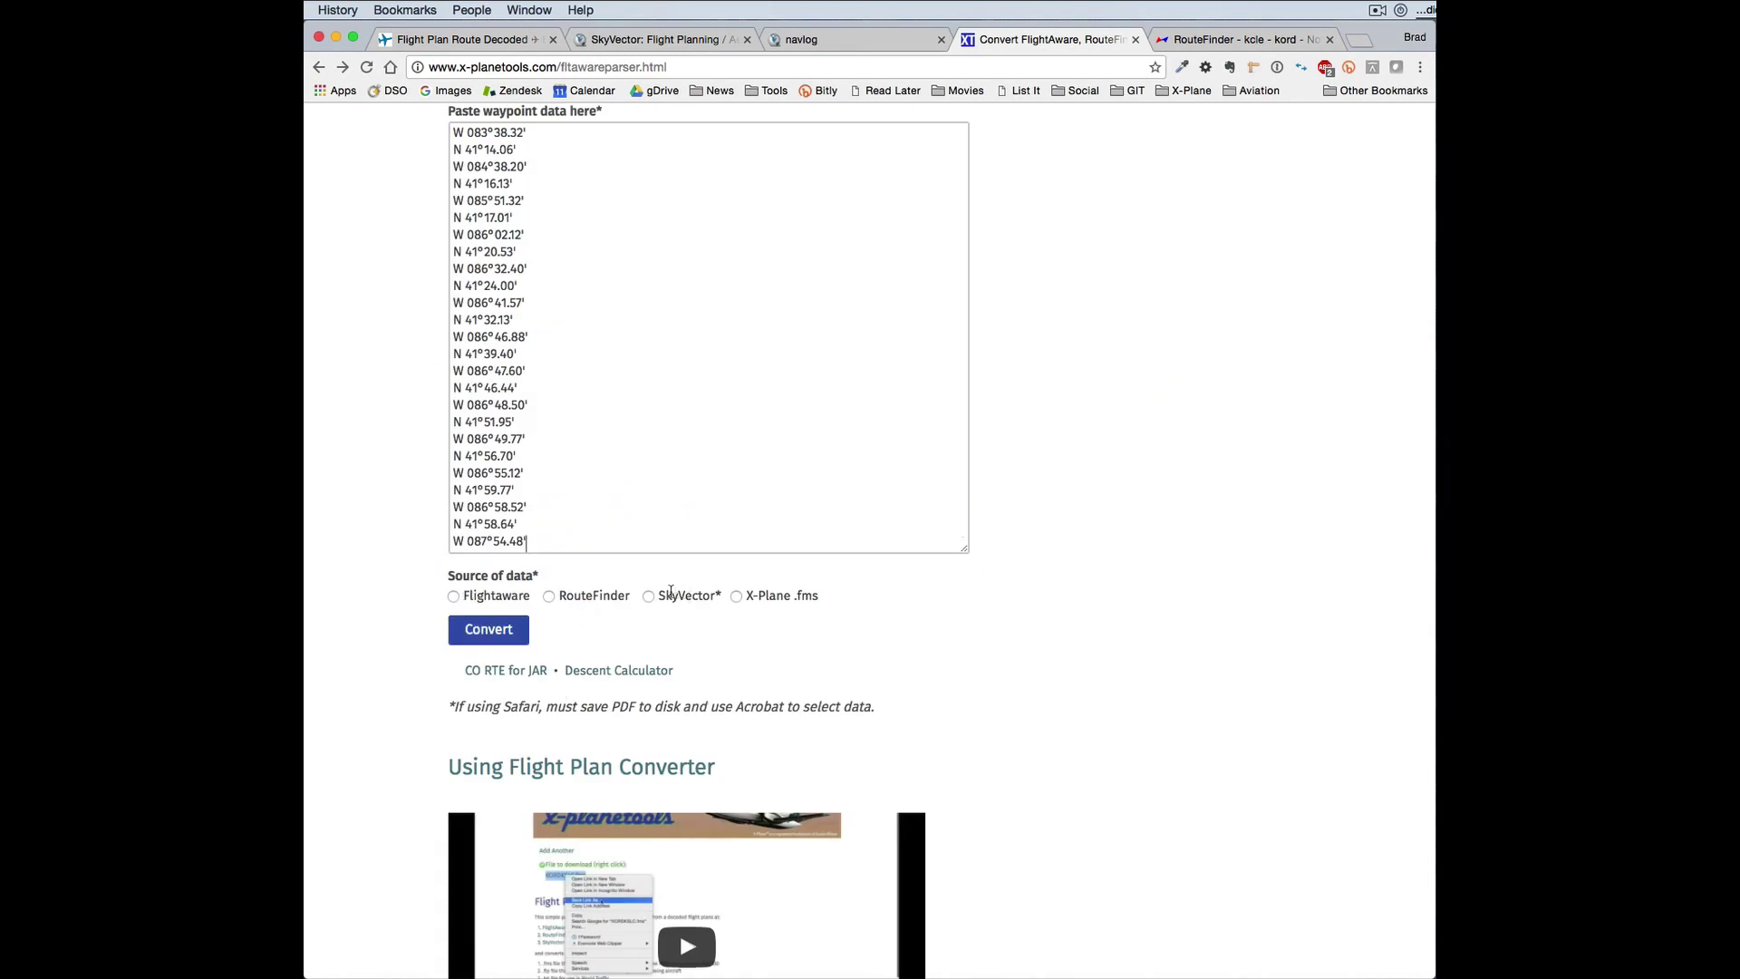
pyautogui.click(649, 598)
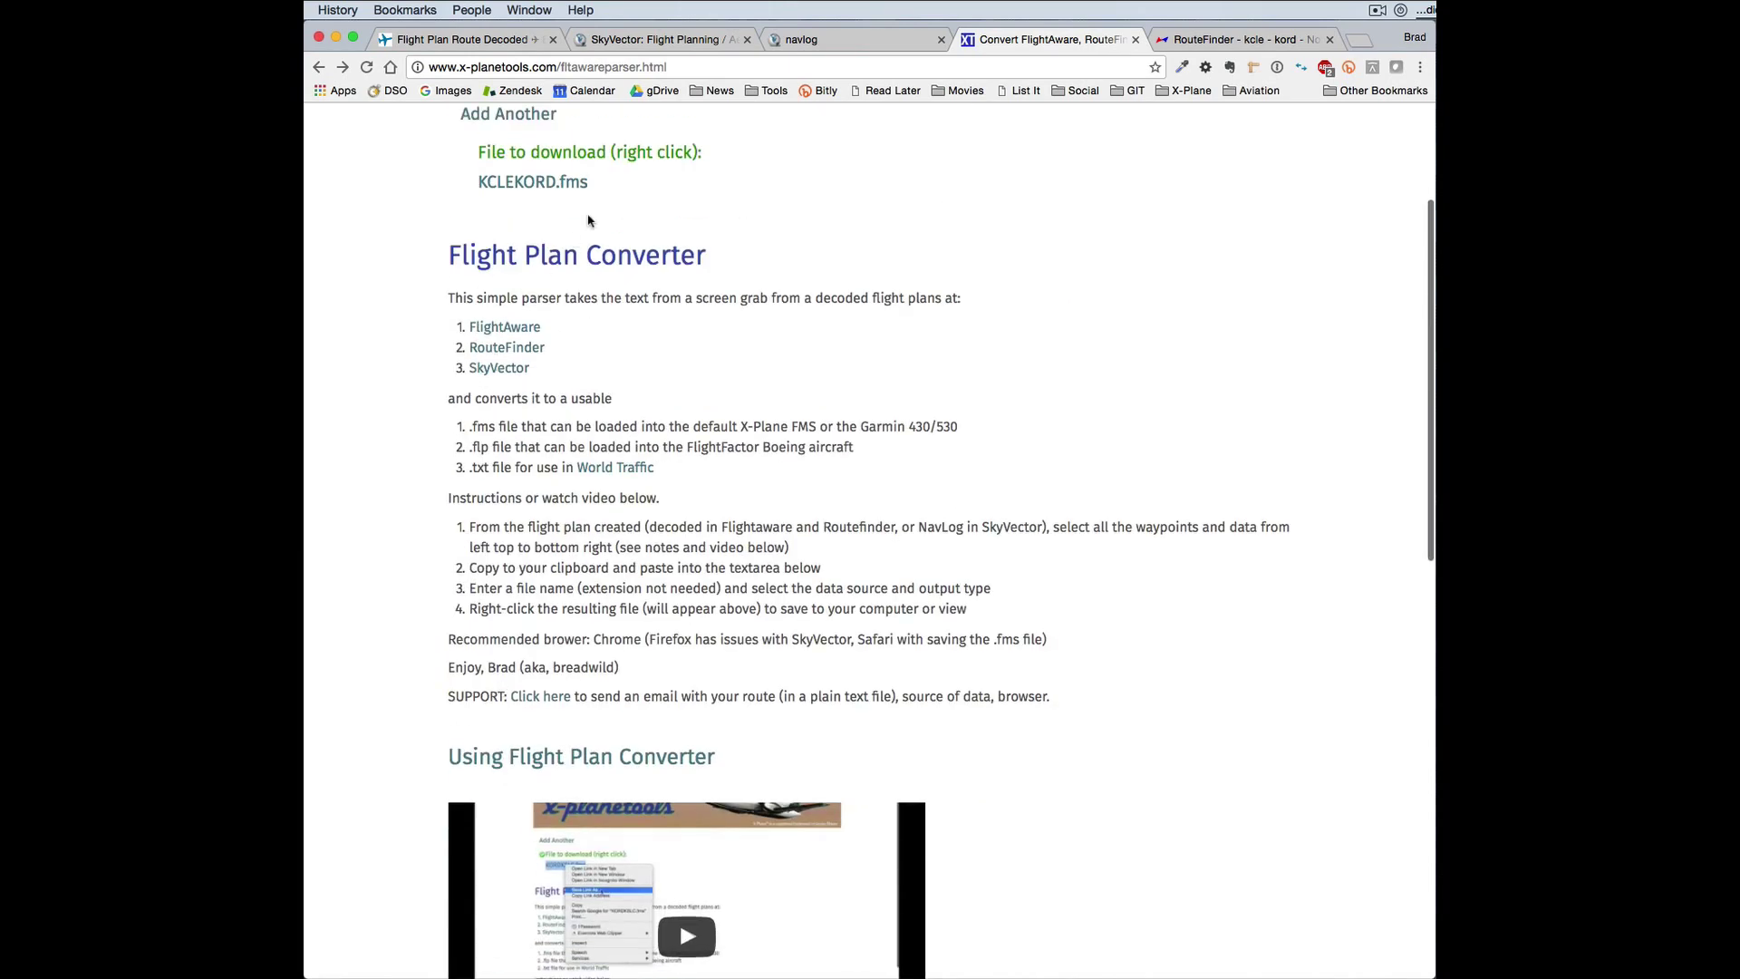
pyautogui.click(578, 185)
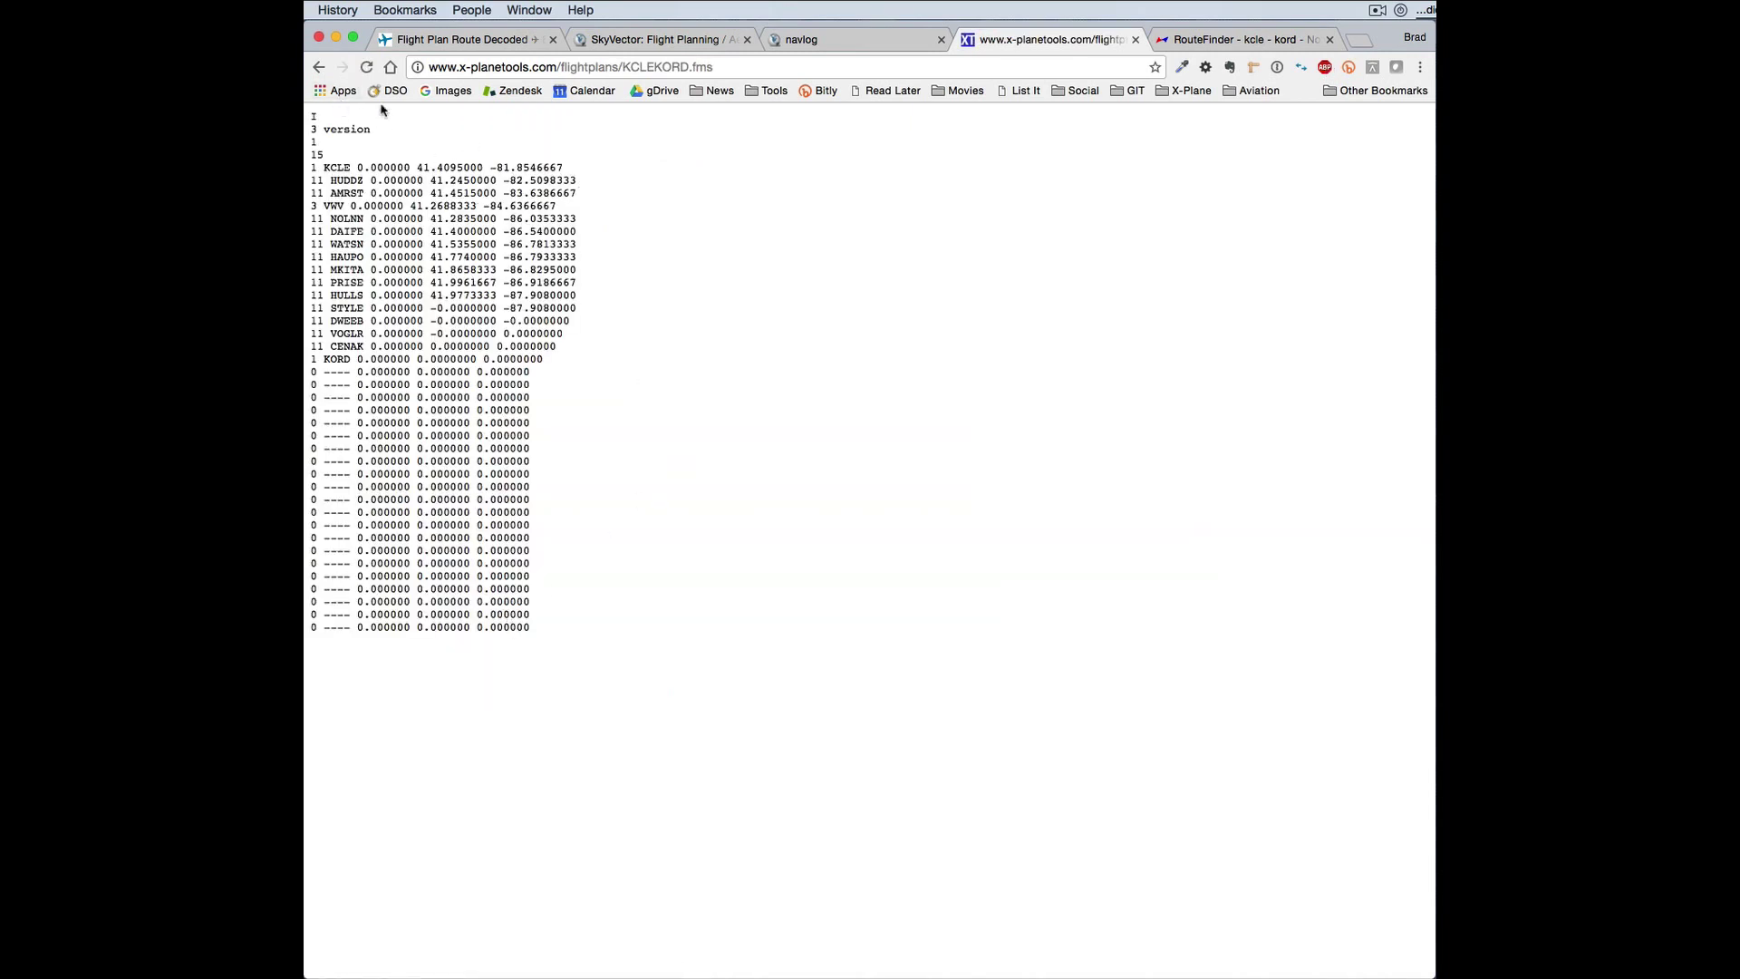
# Leave the .fms file and select RouteFinder's whole waypoint table from KCLE to KORD.
pyautogui.click(318, 66)
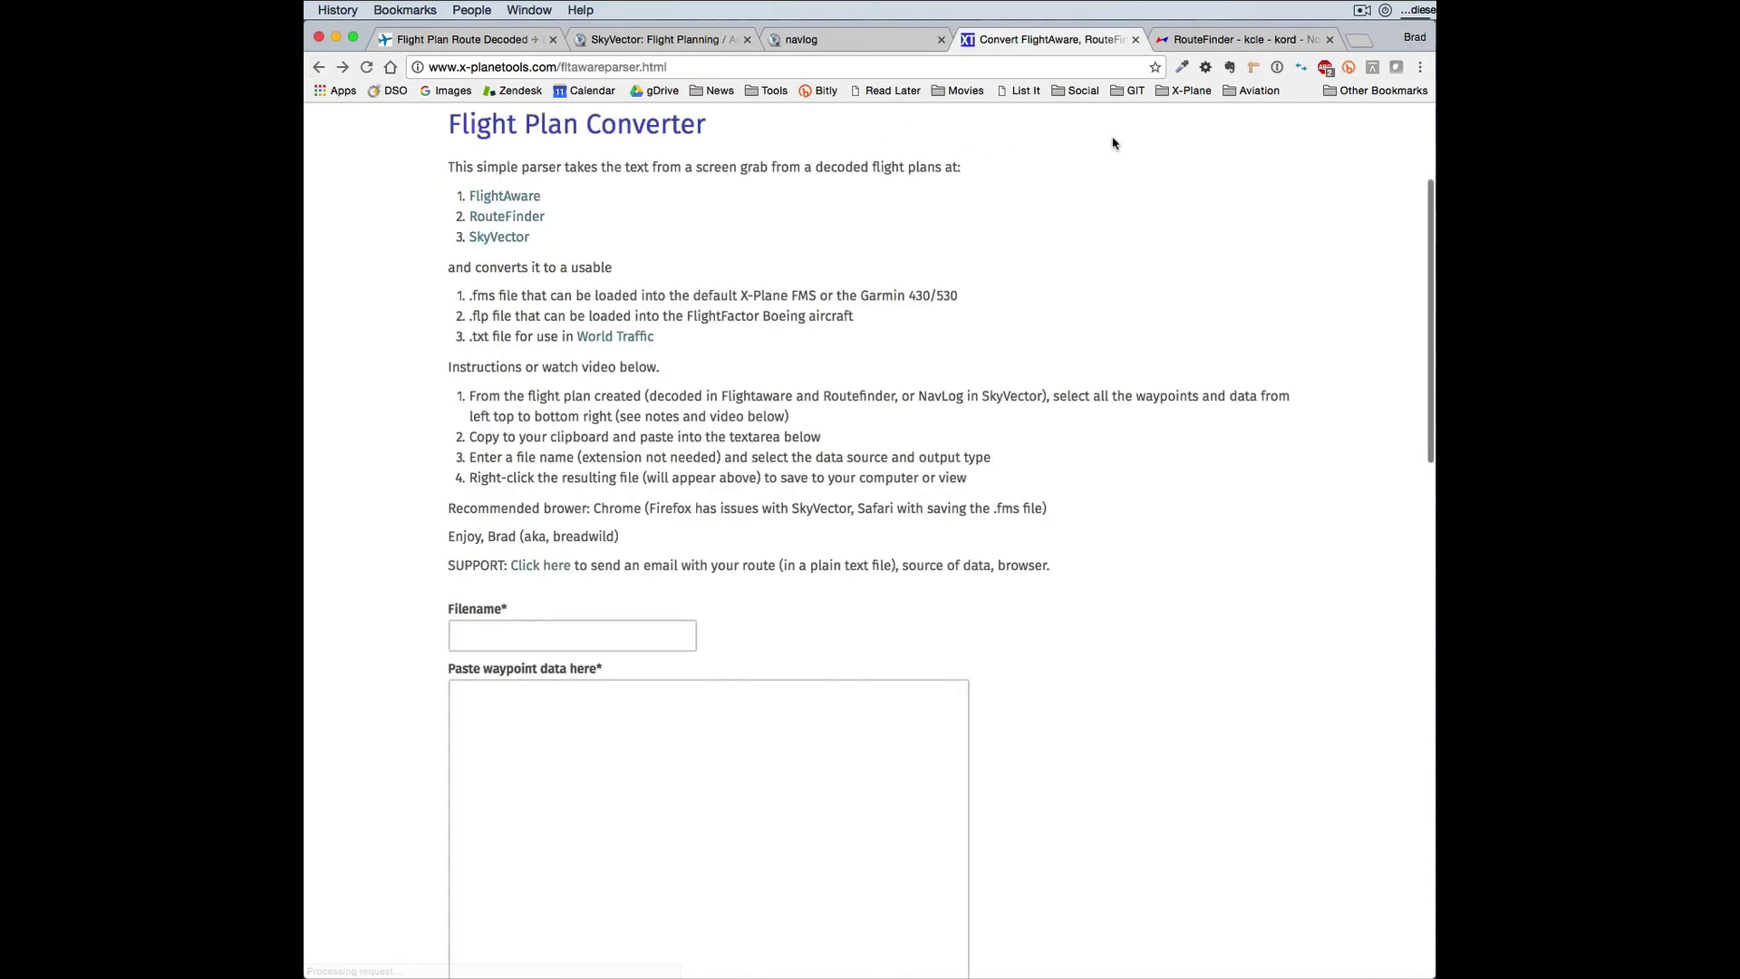
pyautogui.click(1231, 40)
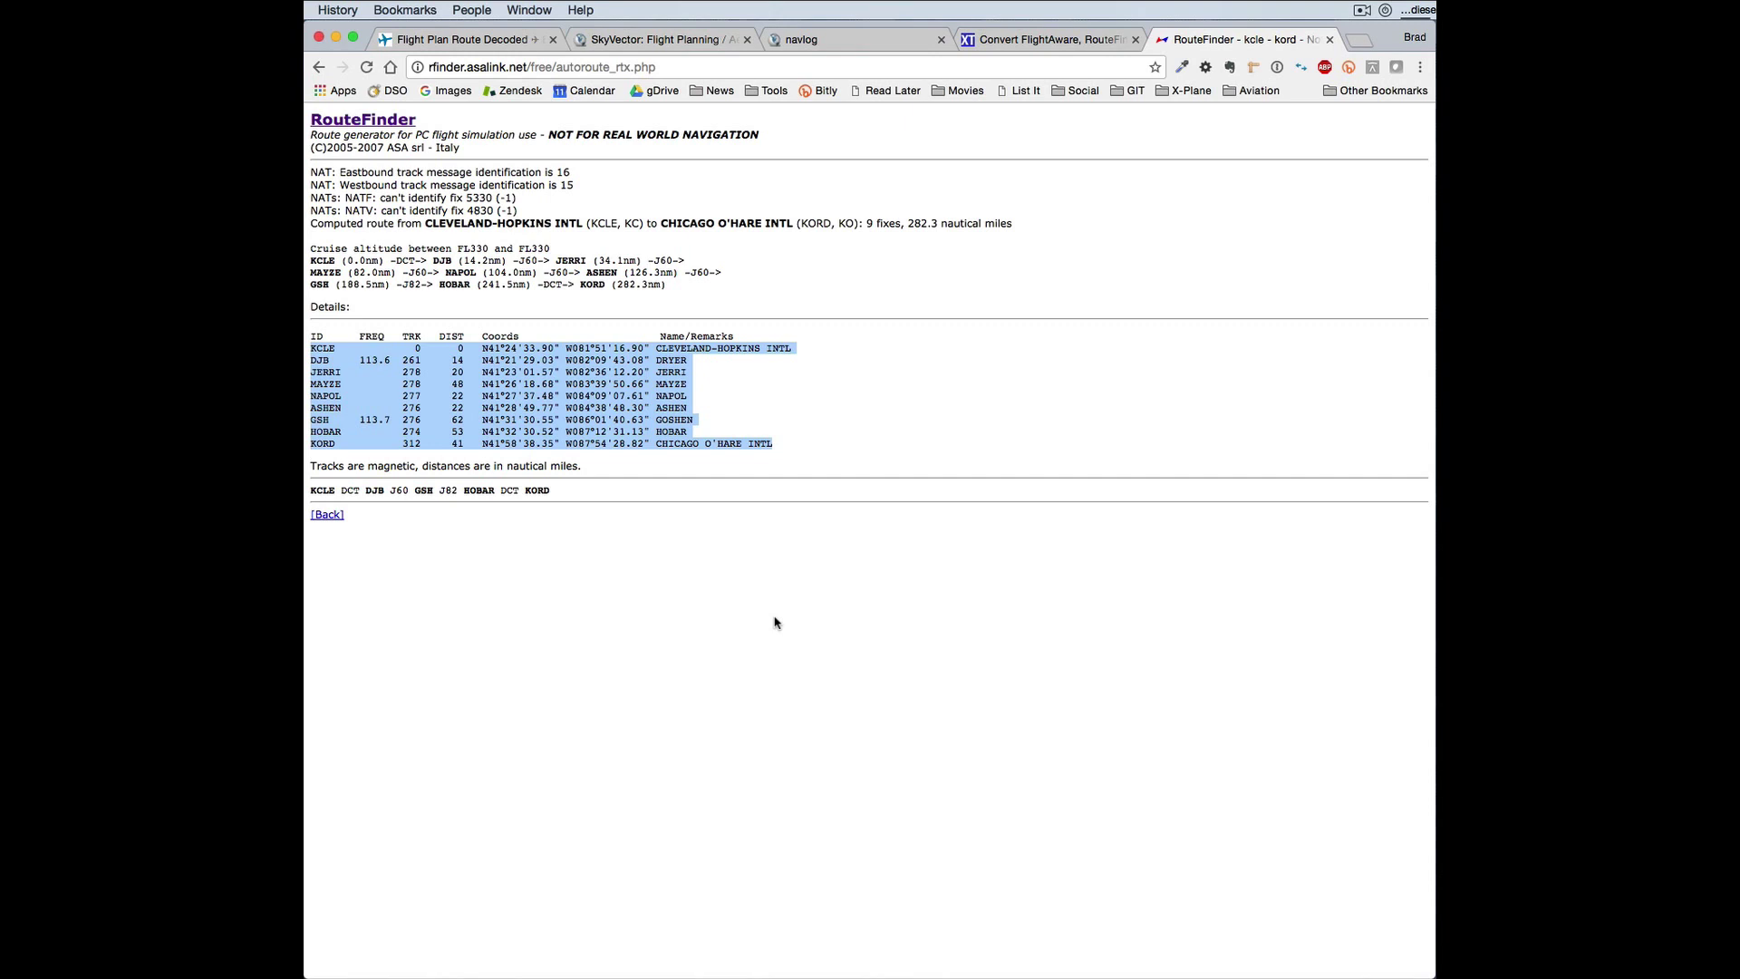
pyautogui.click(774, 622)
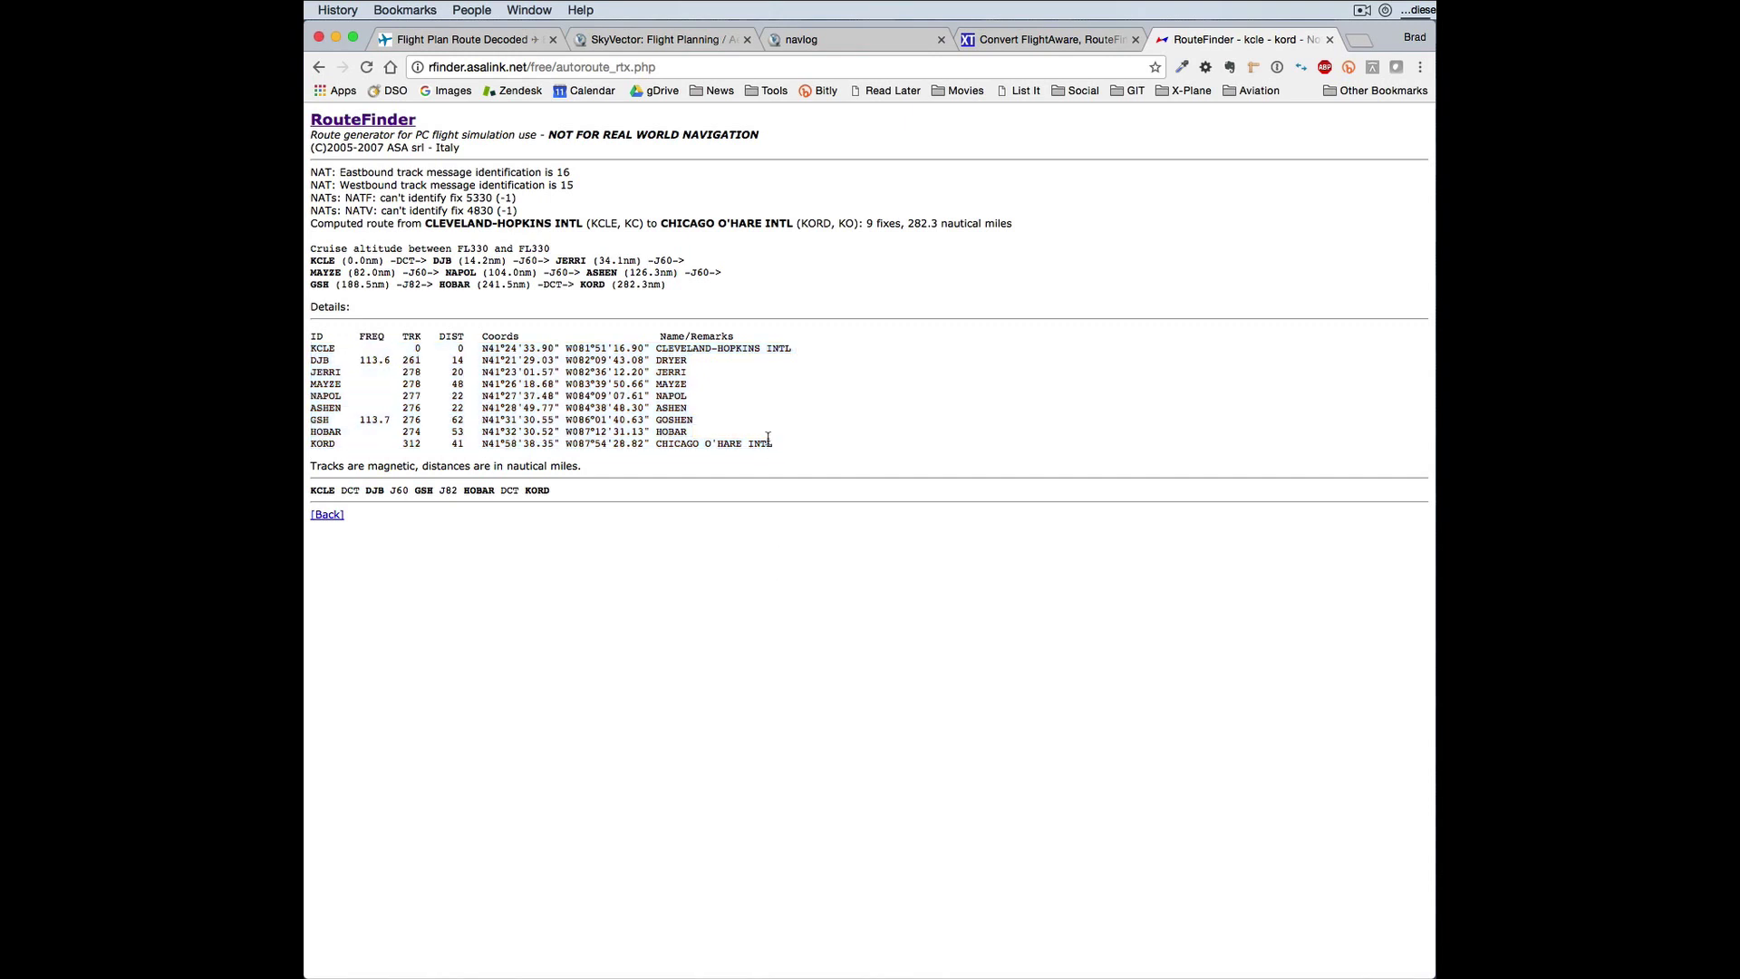
pyautogui.moveTo(775, 447); pyautogui.dragTo(307, 347)
pyautogui.press('super+c')
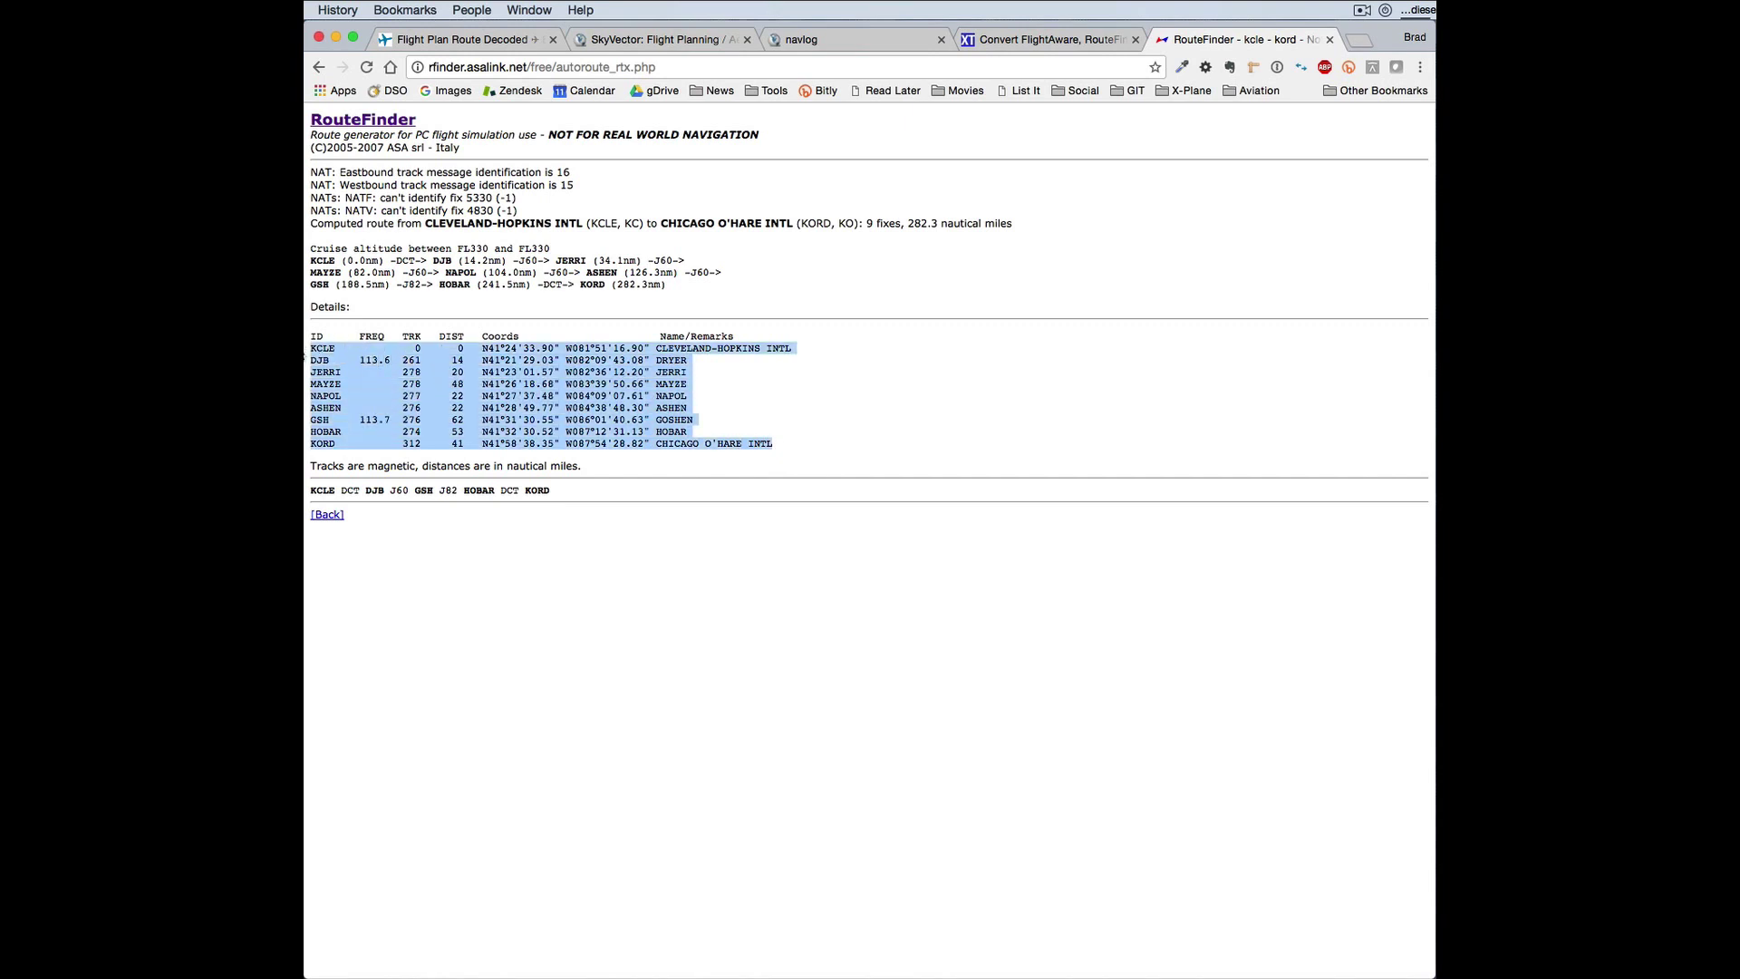
# Paste the RouteFinder waypoint table into the converter's data box and begin the file name.
pyautogui.click(1025, 40)
pyautogui.click(461, 704)
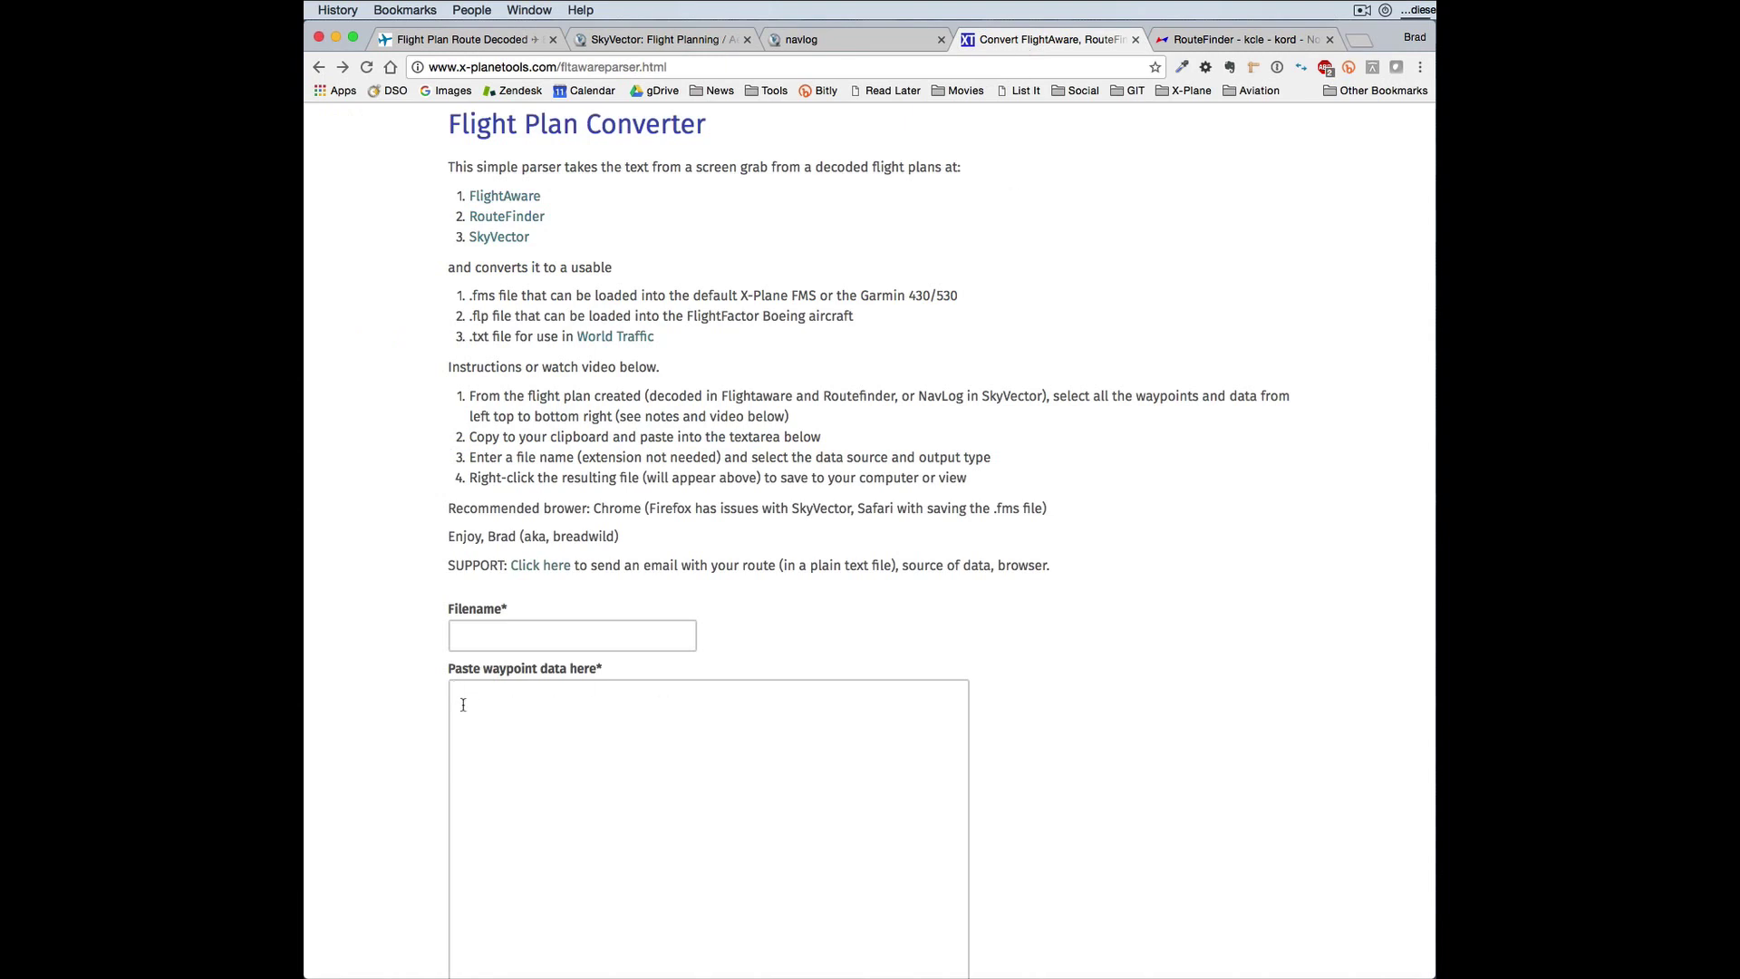
pyautogui.press('super+v')
pyautogui.click(475, 638)
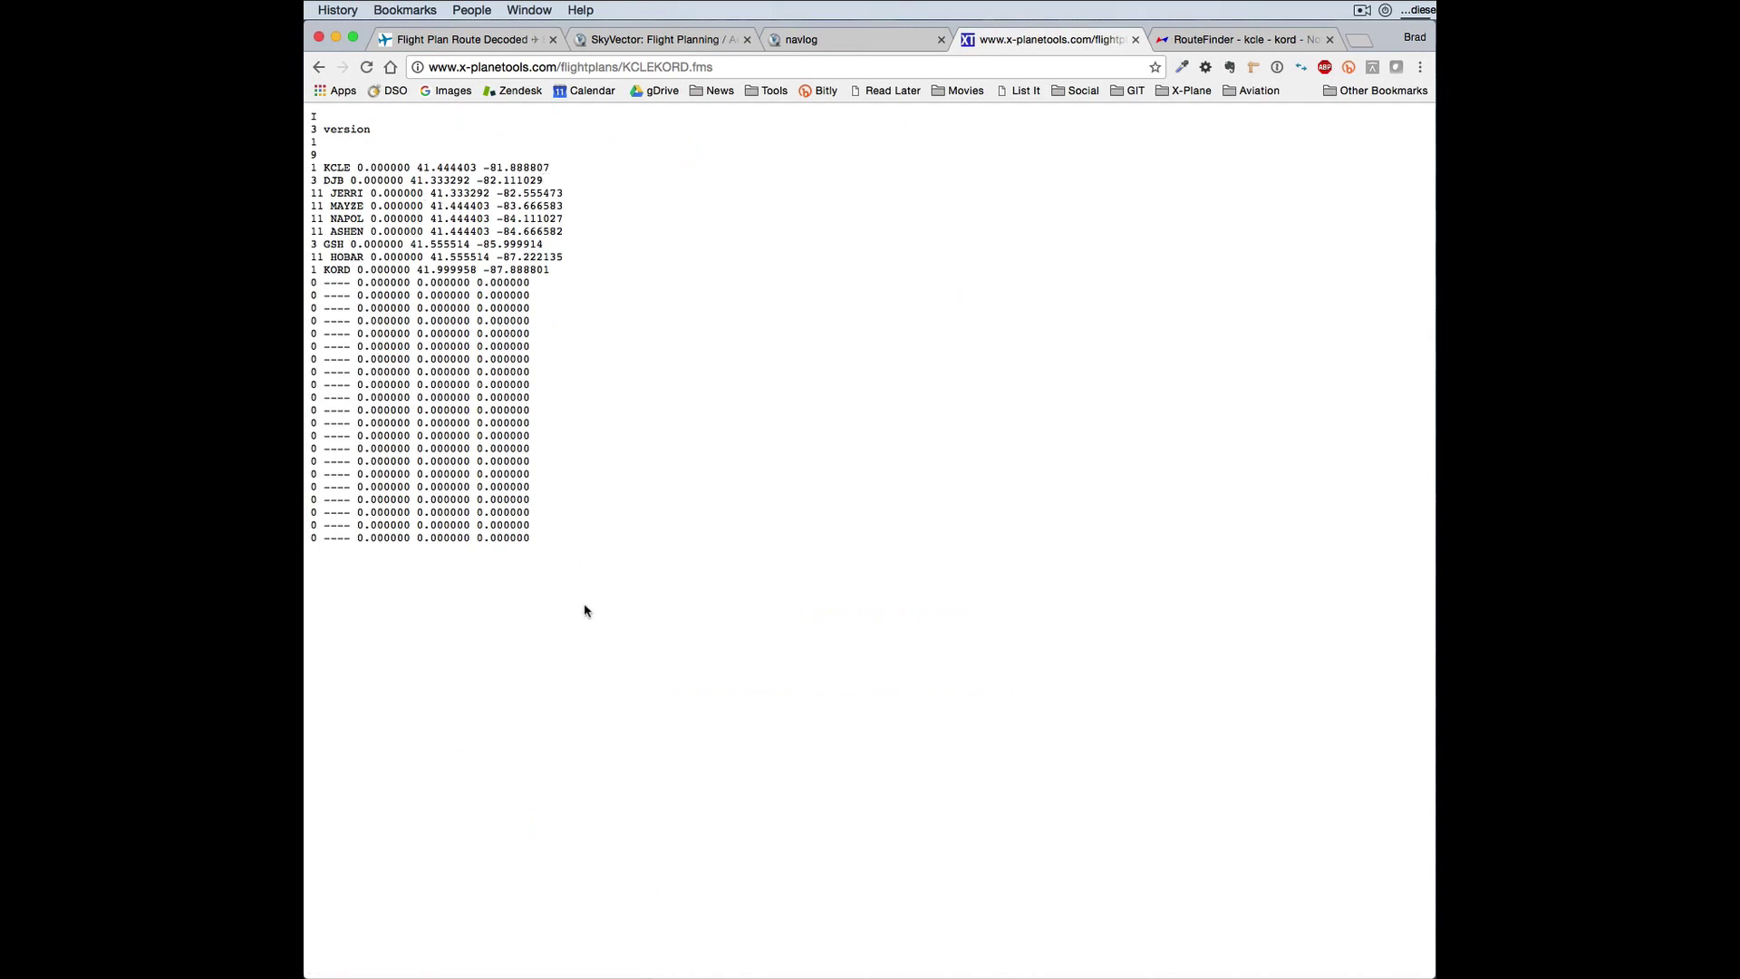
# Convert the SkyVector navlog as KCLEKORD into a World Traffic .txt file and open it.
pyautogui.press('super+bracketleft')
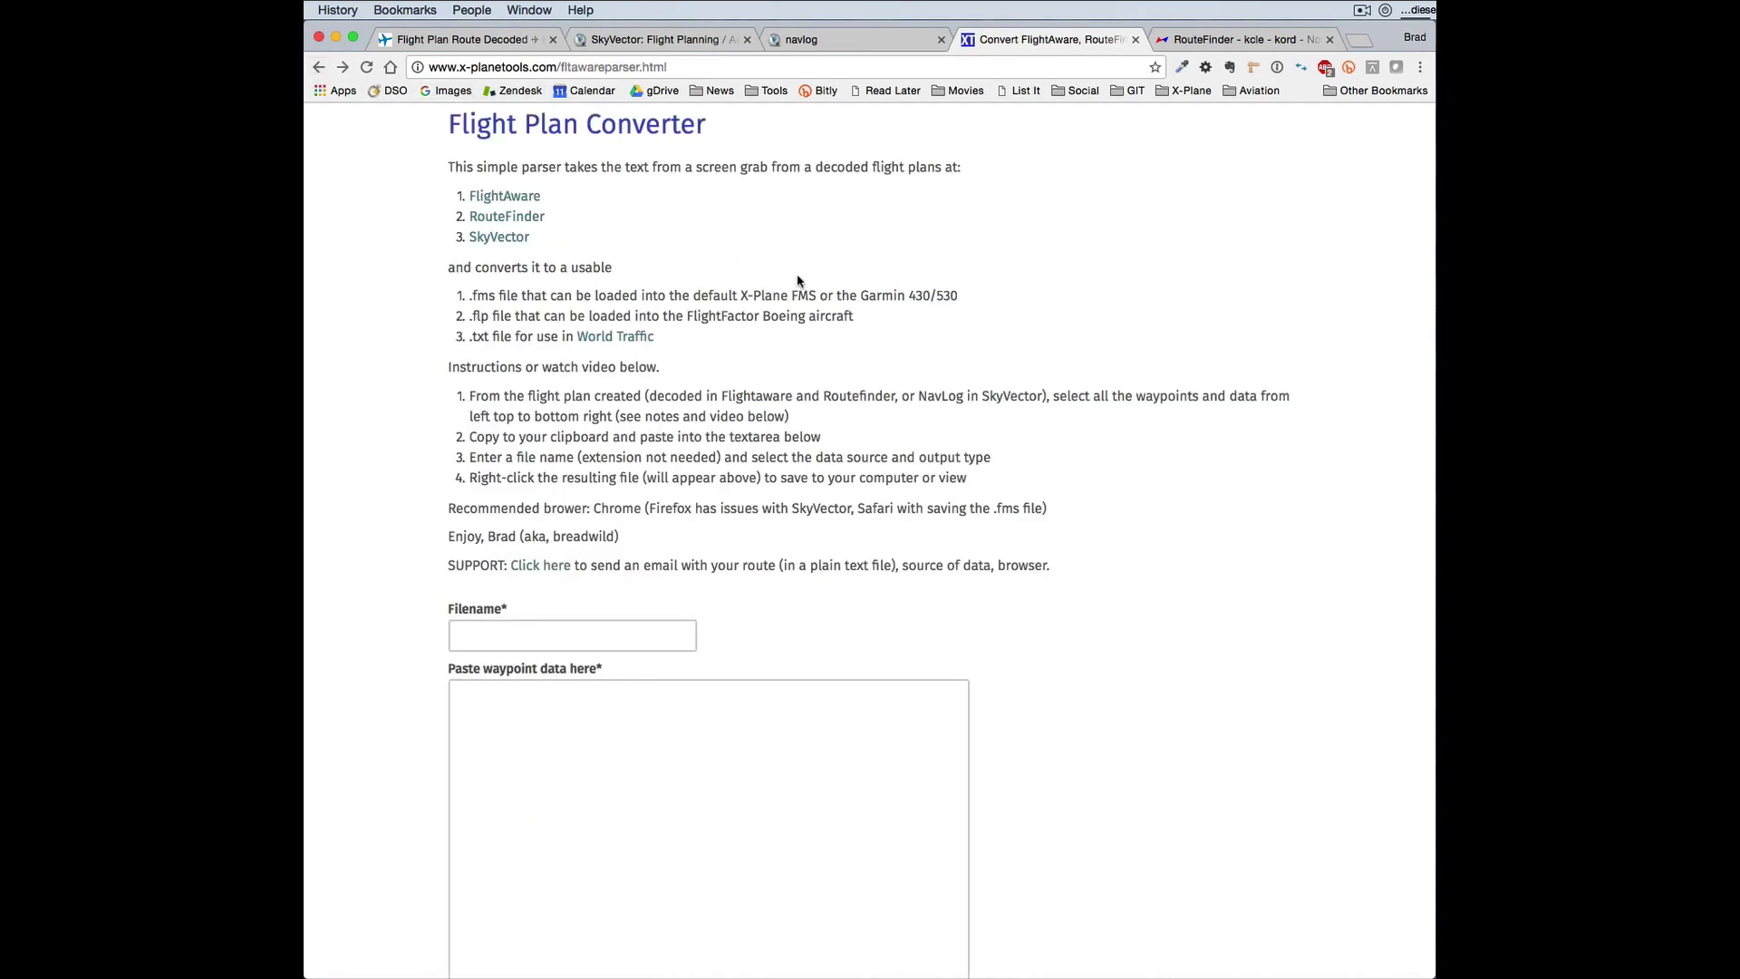
pyautogui.click(572, 638)
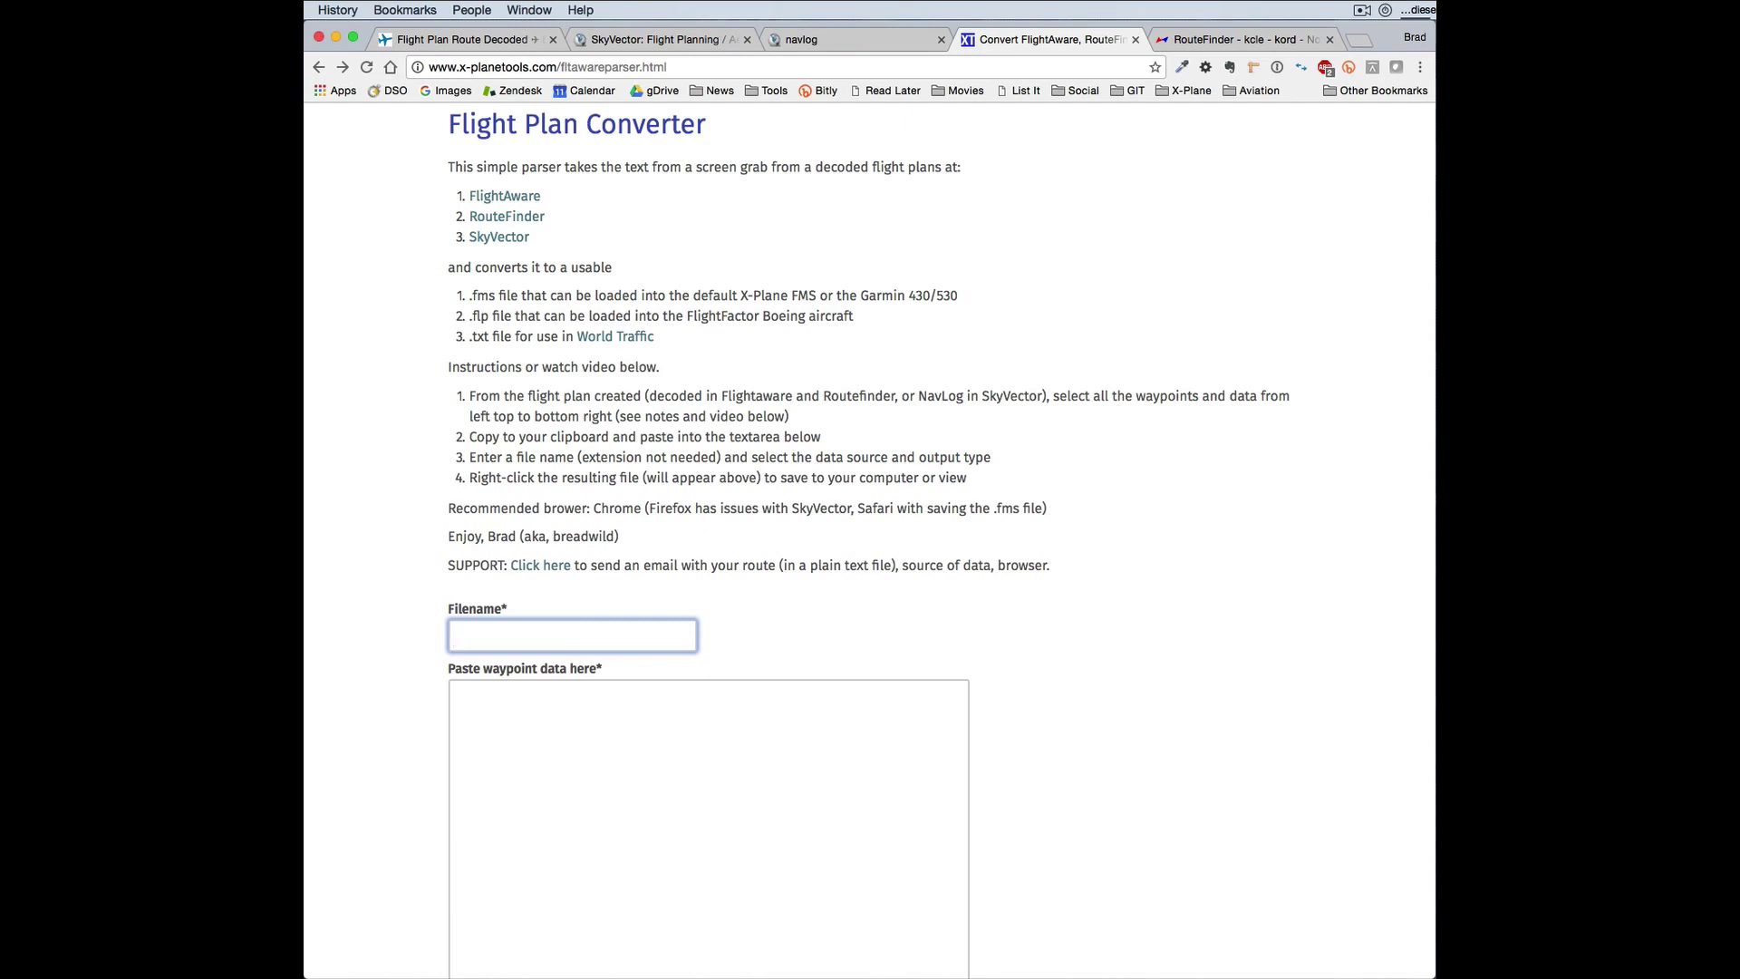
pyautogui.write('kcl')
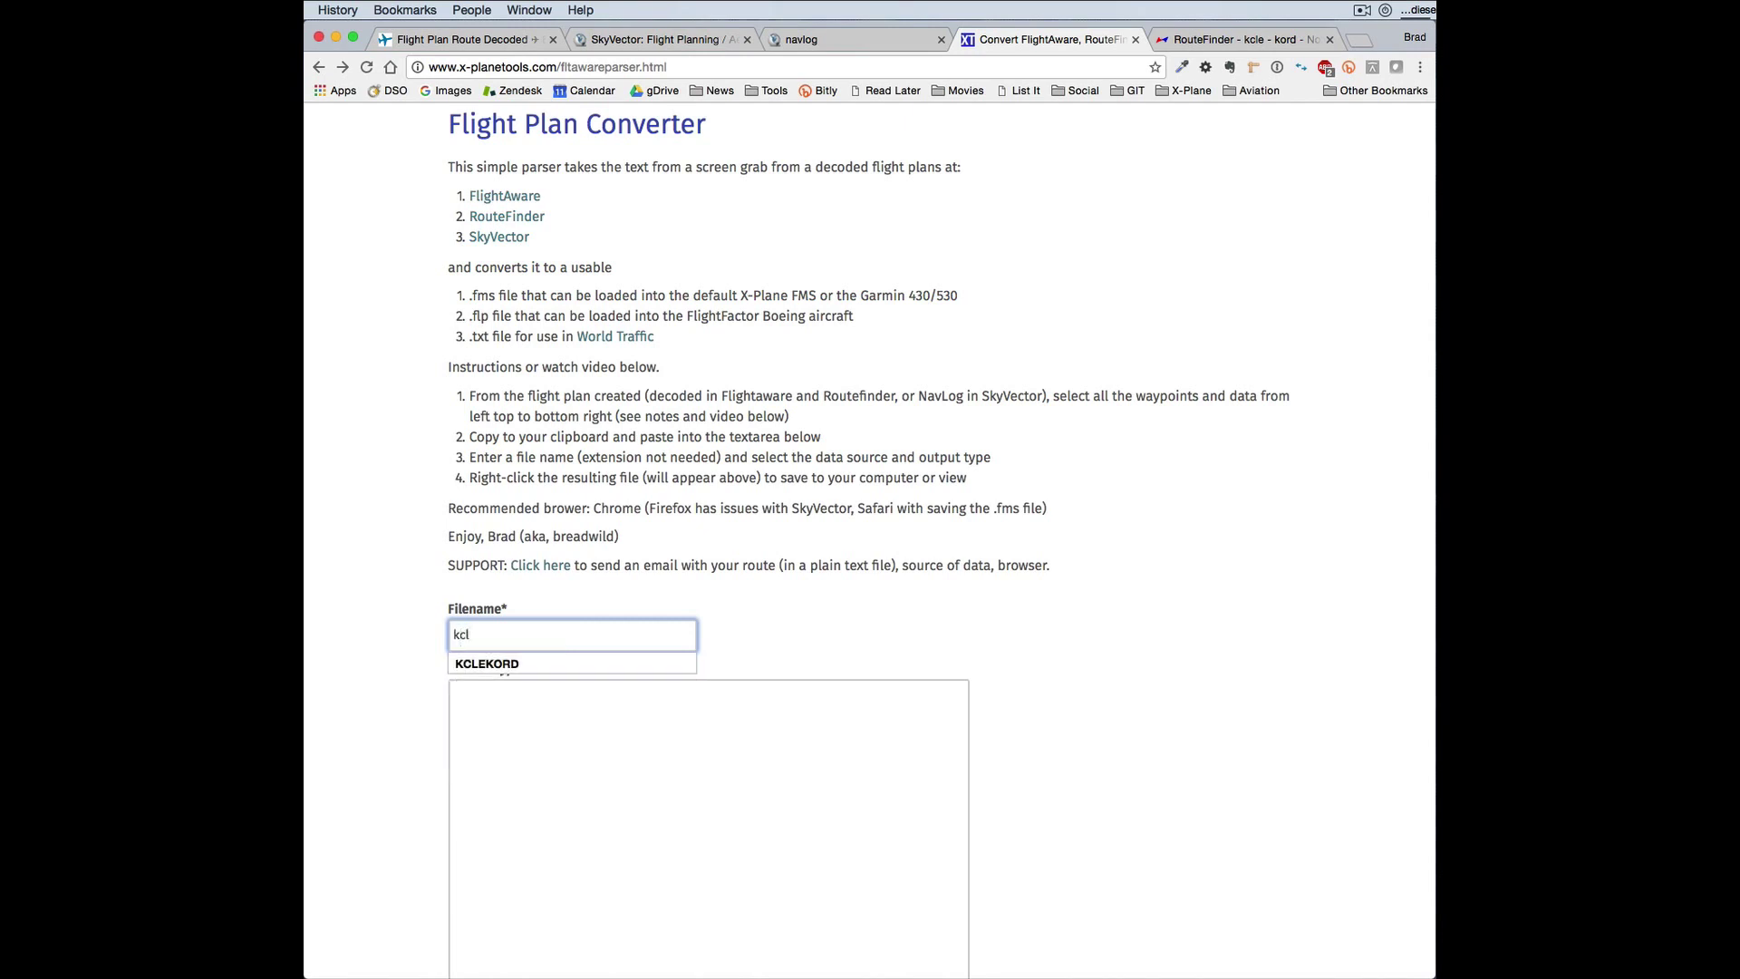
pyautogui.click(563, 663)
pyautogui.click(523, 705)
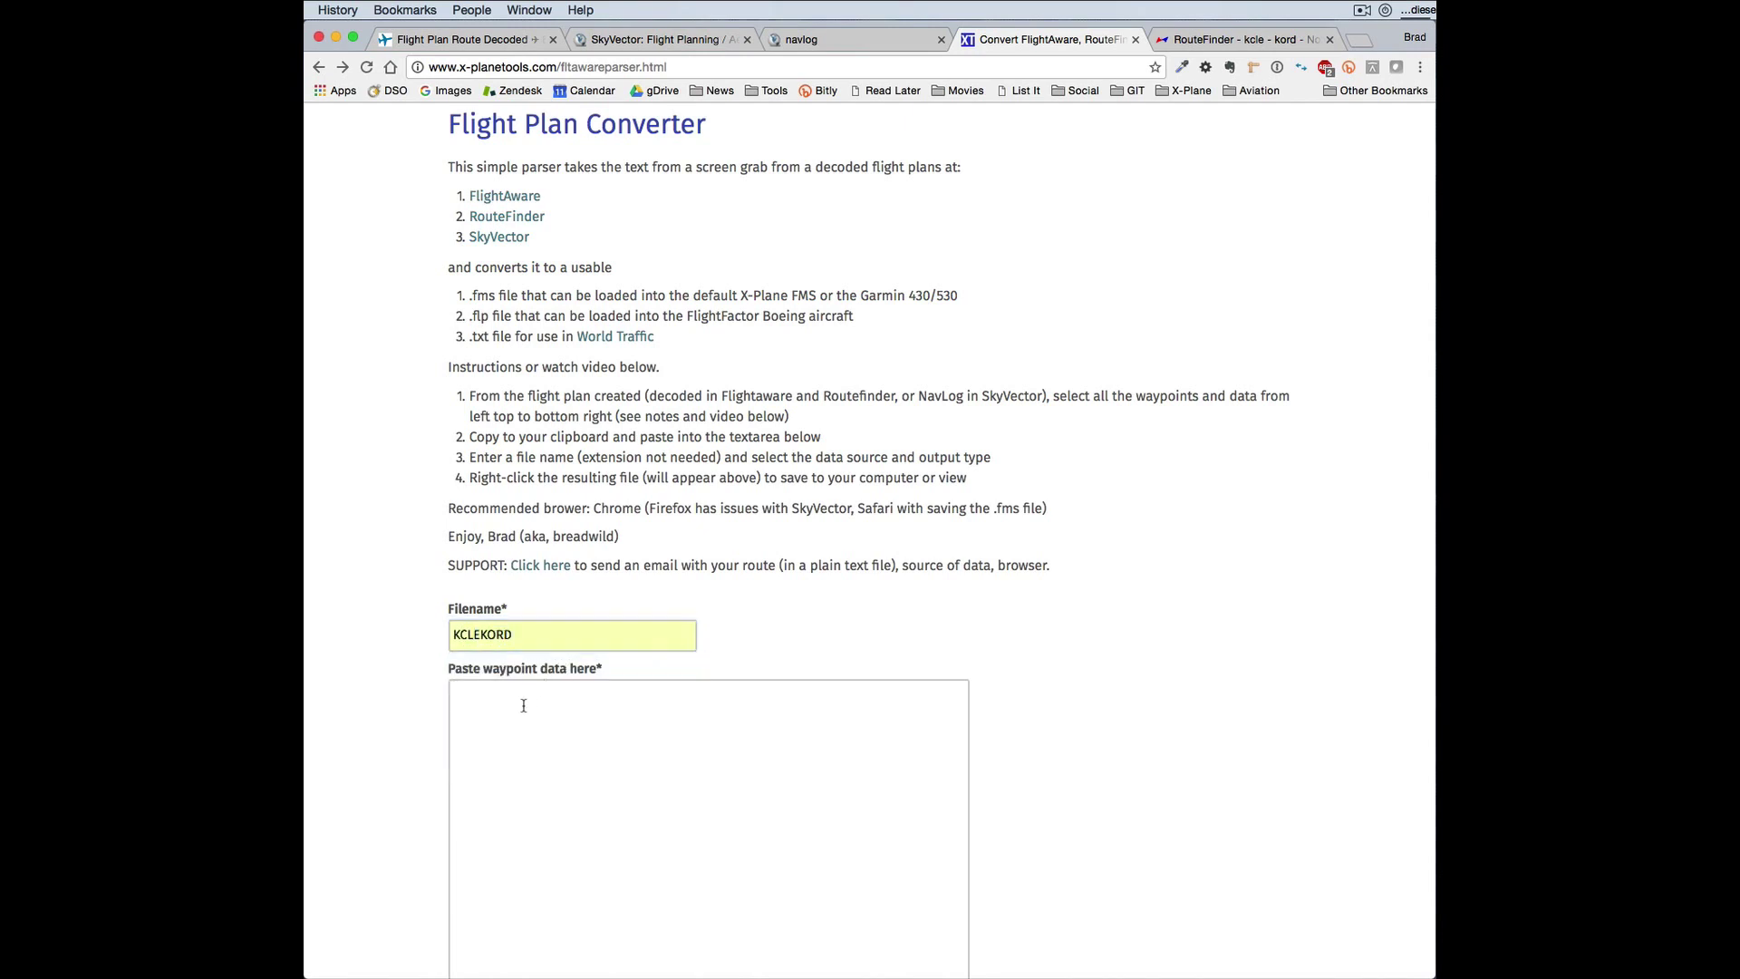
pyautogui.press('shift+super+v')
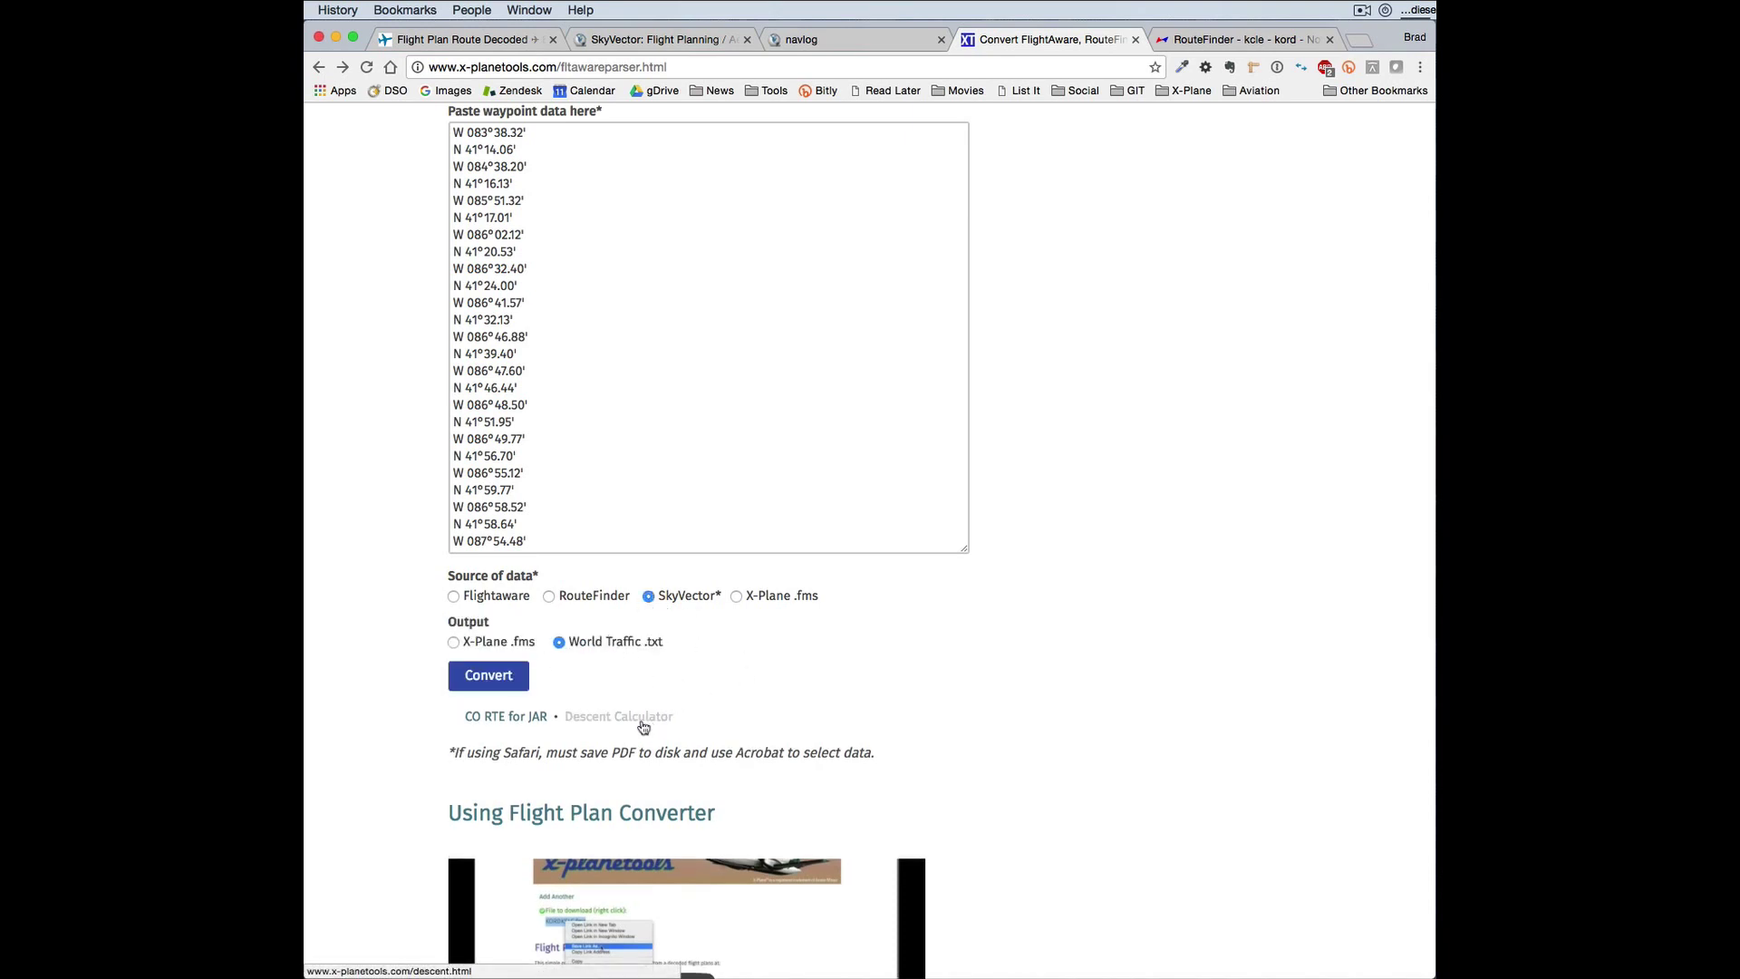
pyautogui.click(488, 675)
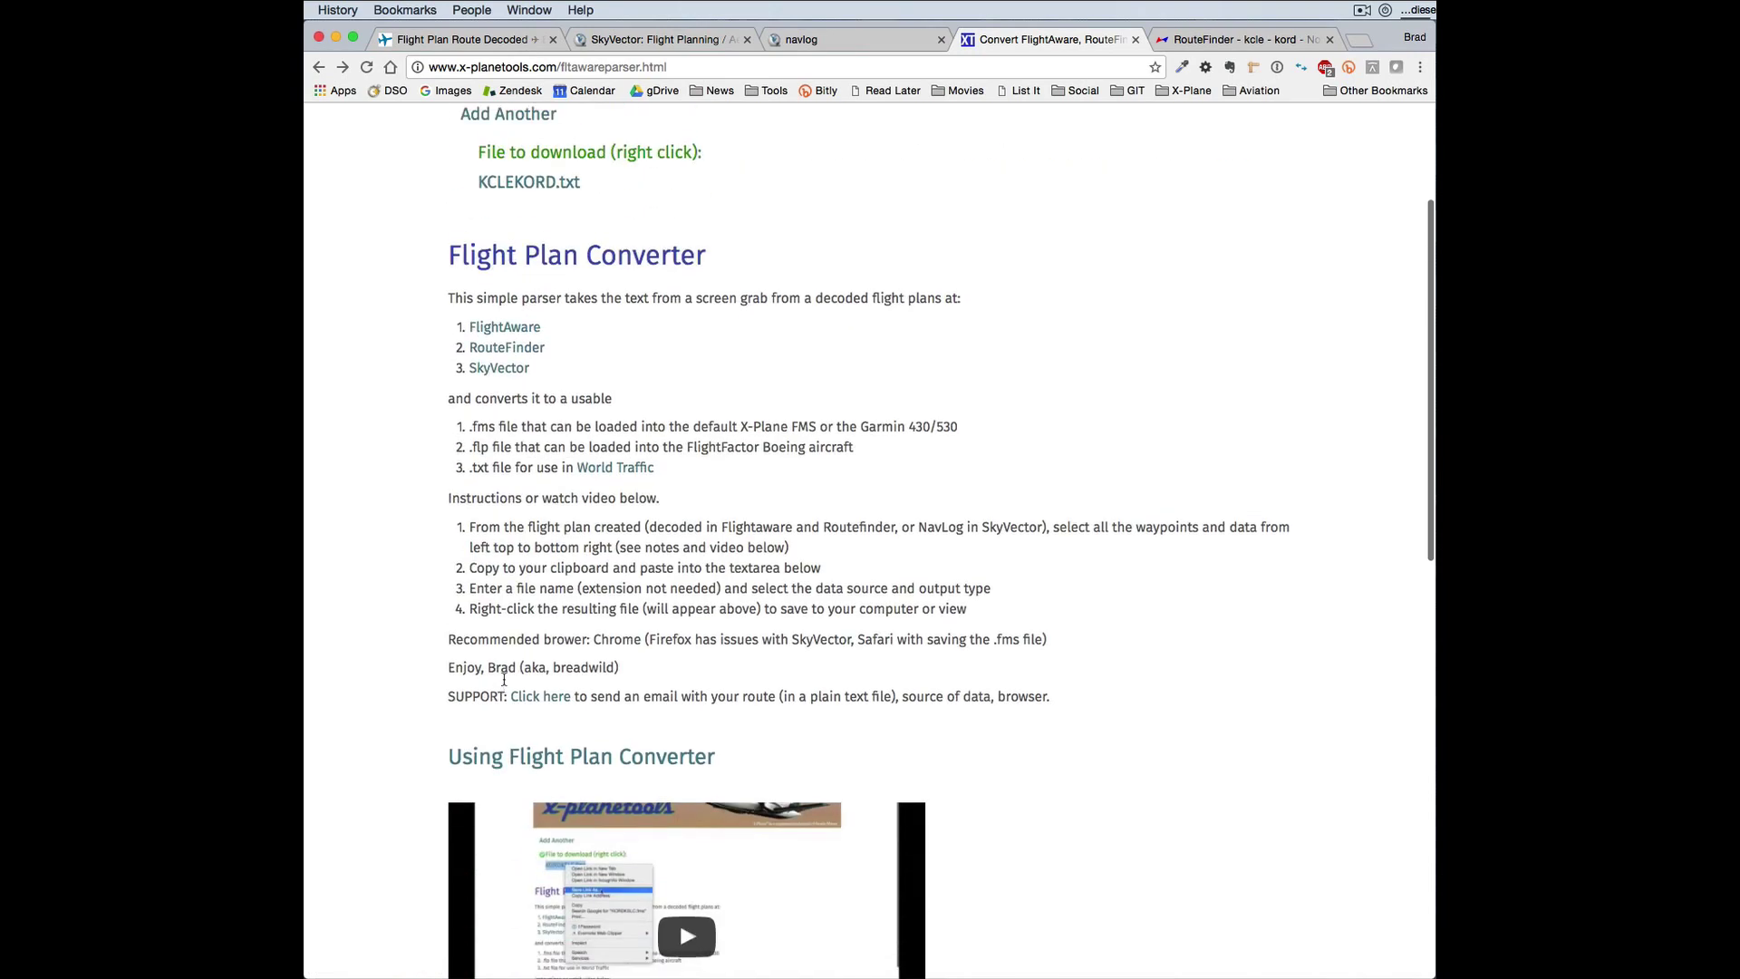
pyautogui.click(530, 185)
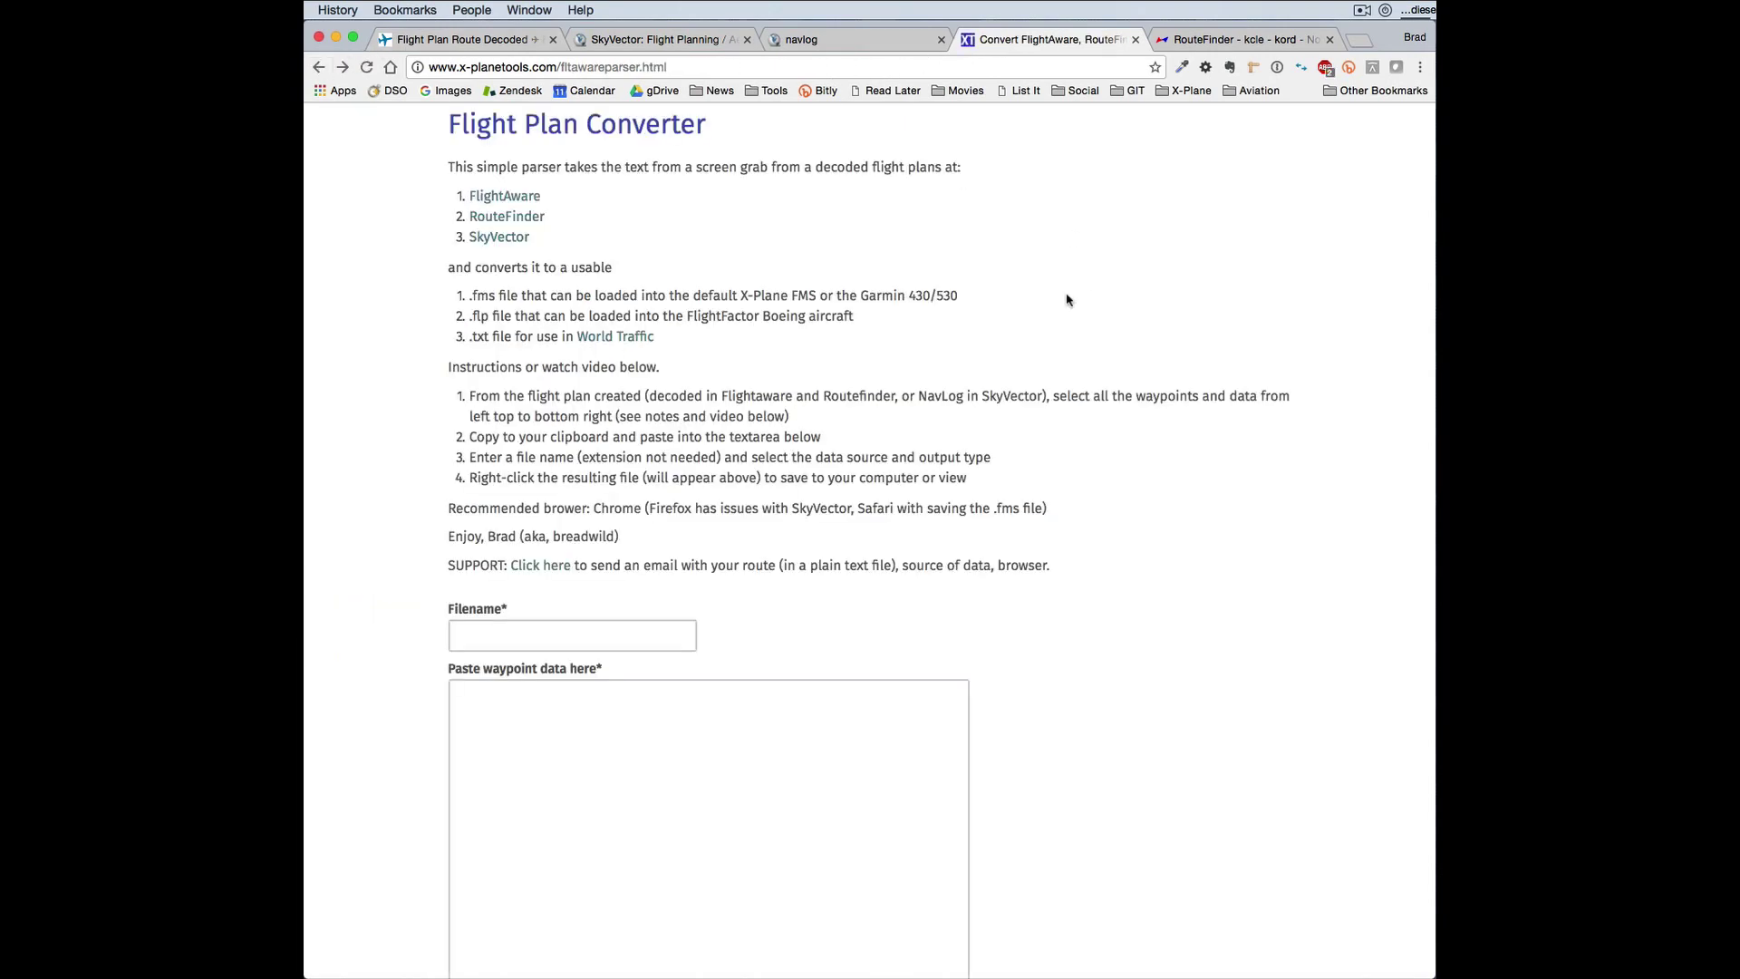
# Set the descent calculator to miles from target with altitudes 20000 to 3000 ft.
pyautogui.scroll(5, 1178, 403)
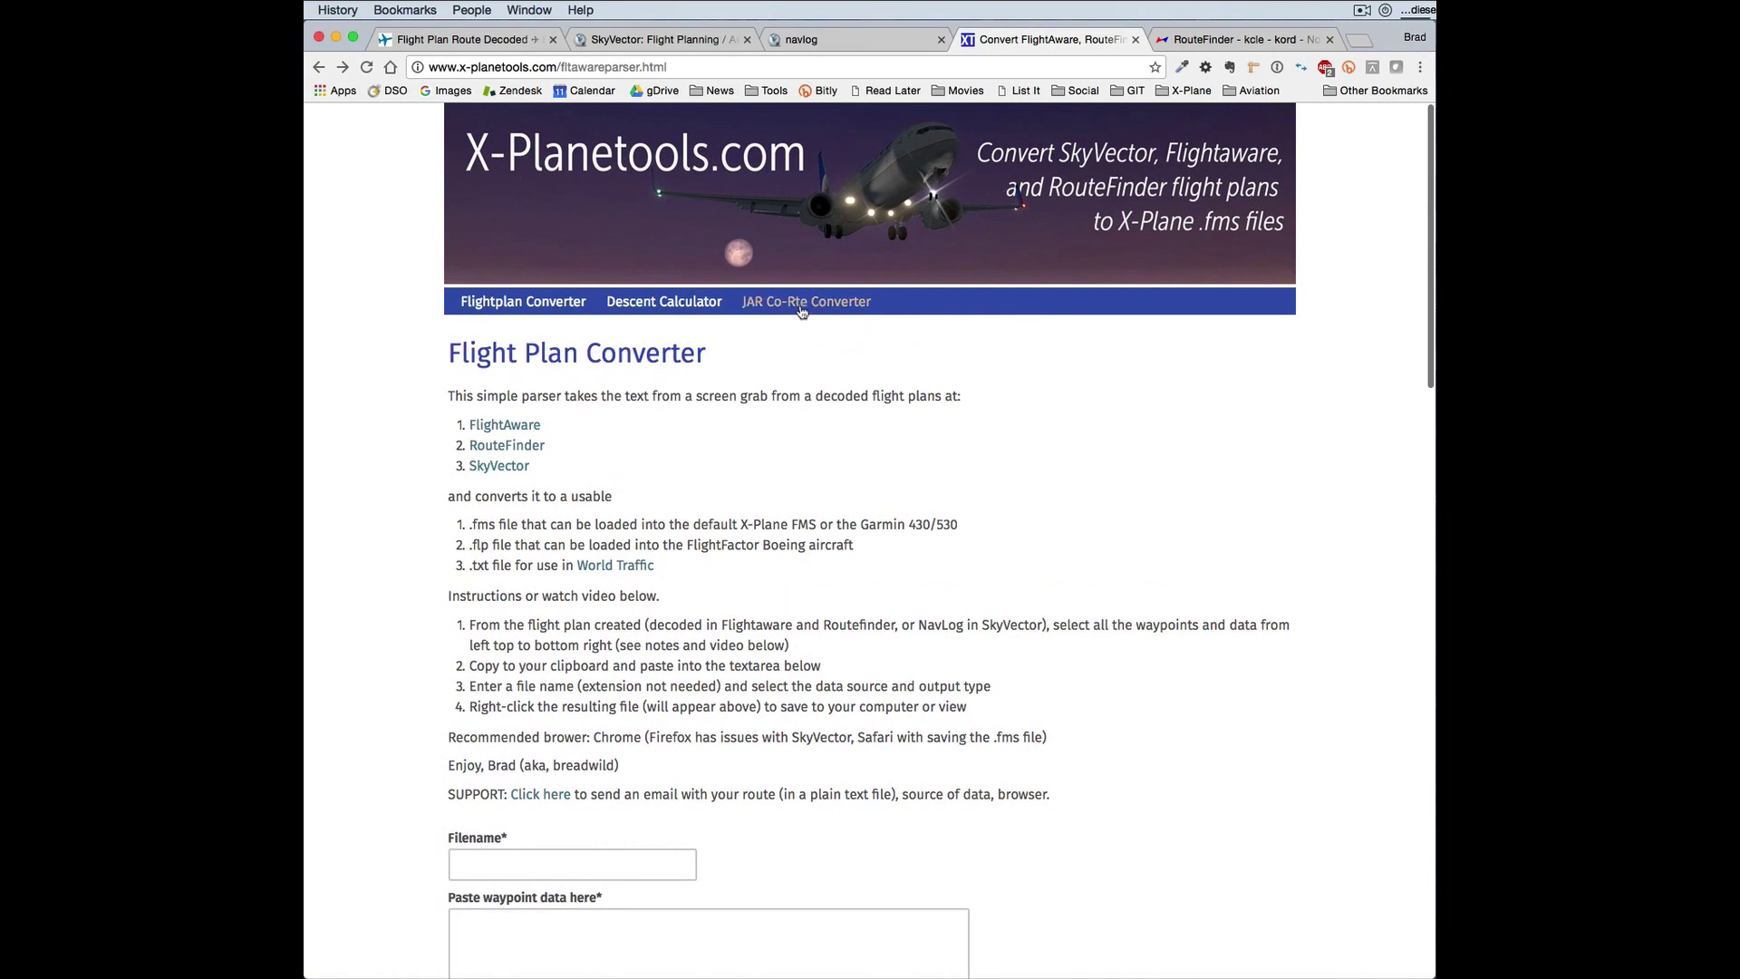
pyautogui.click(668, 307)
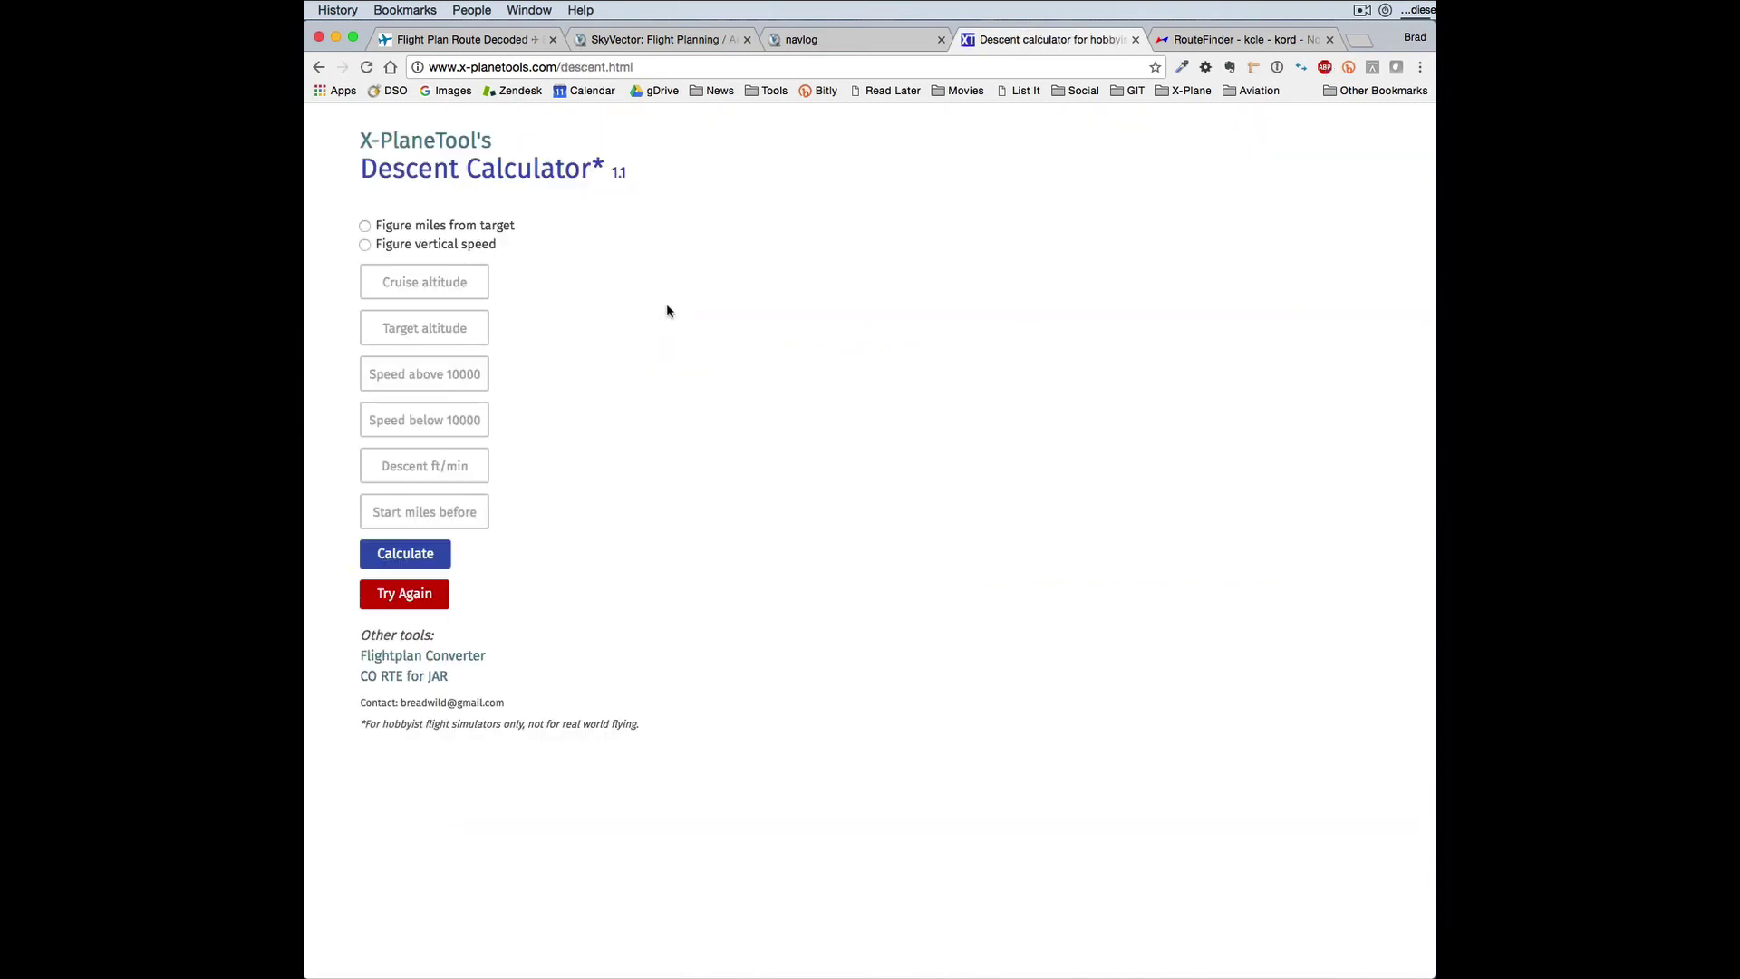
pyautogui.click(365, 225)
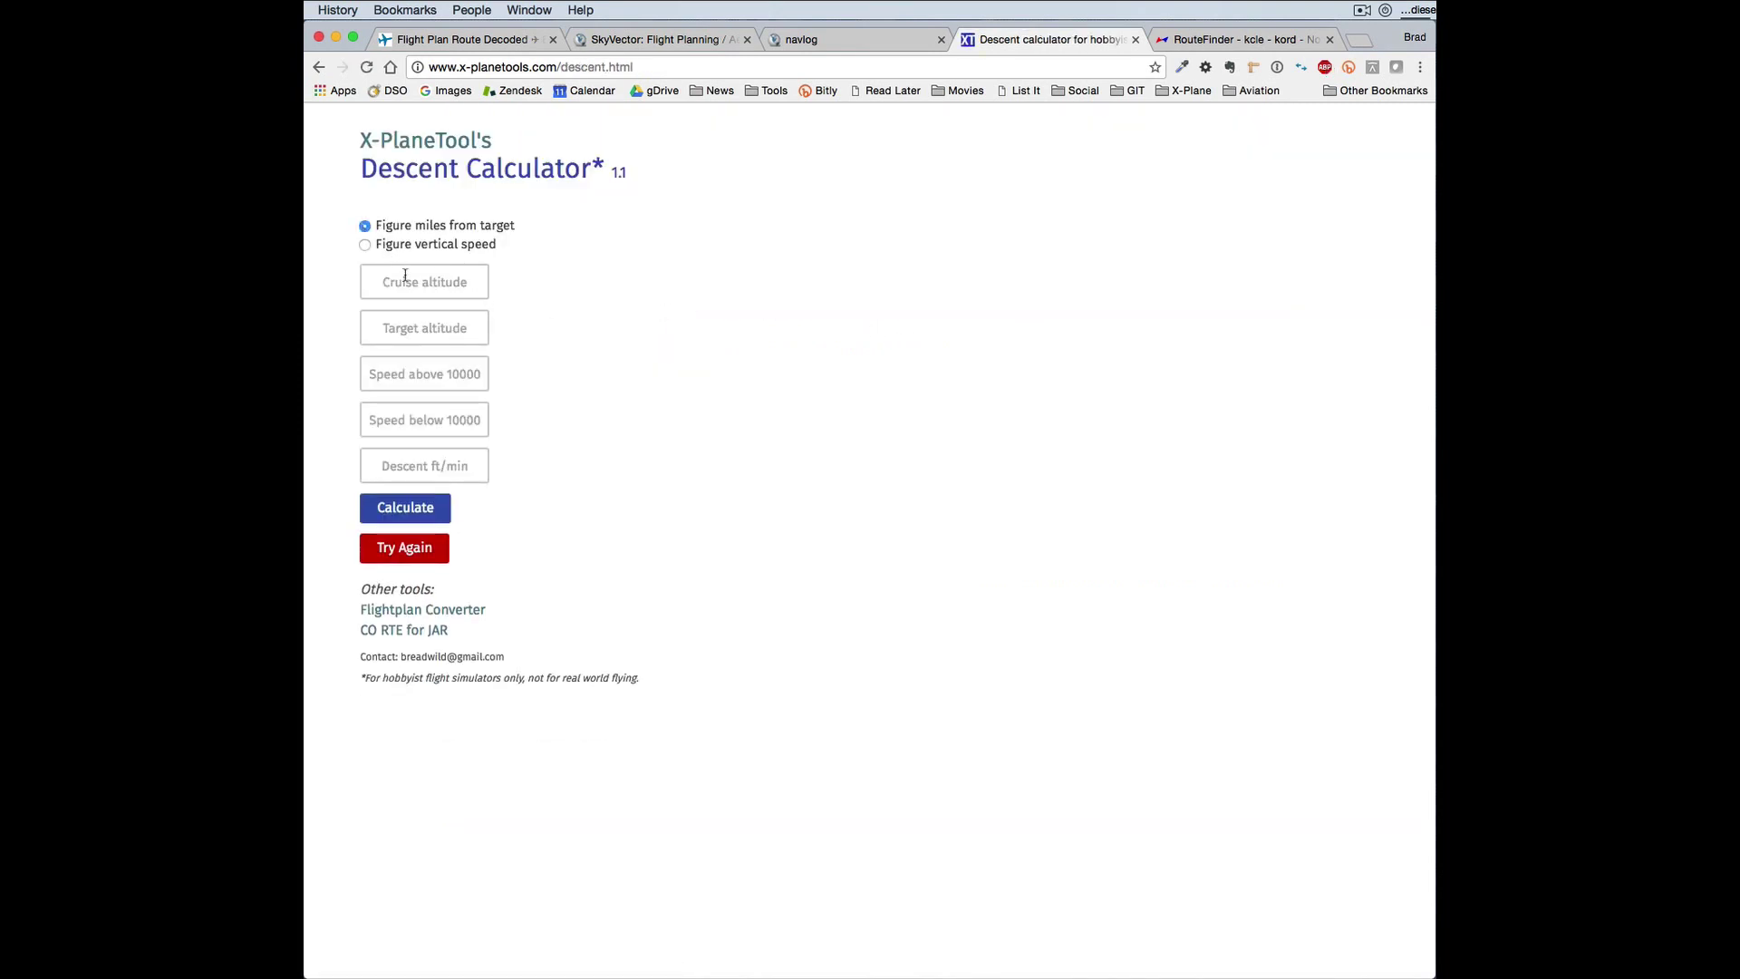
pyautogui.click(406, 279)
pyautogui.write('20000')
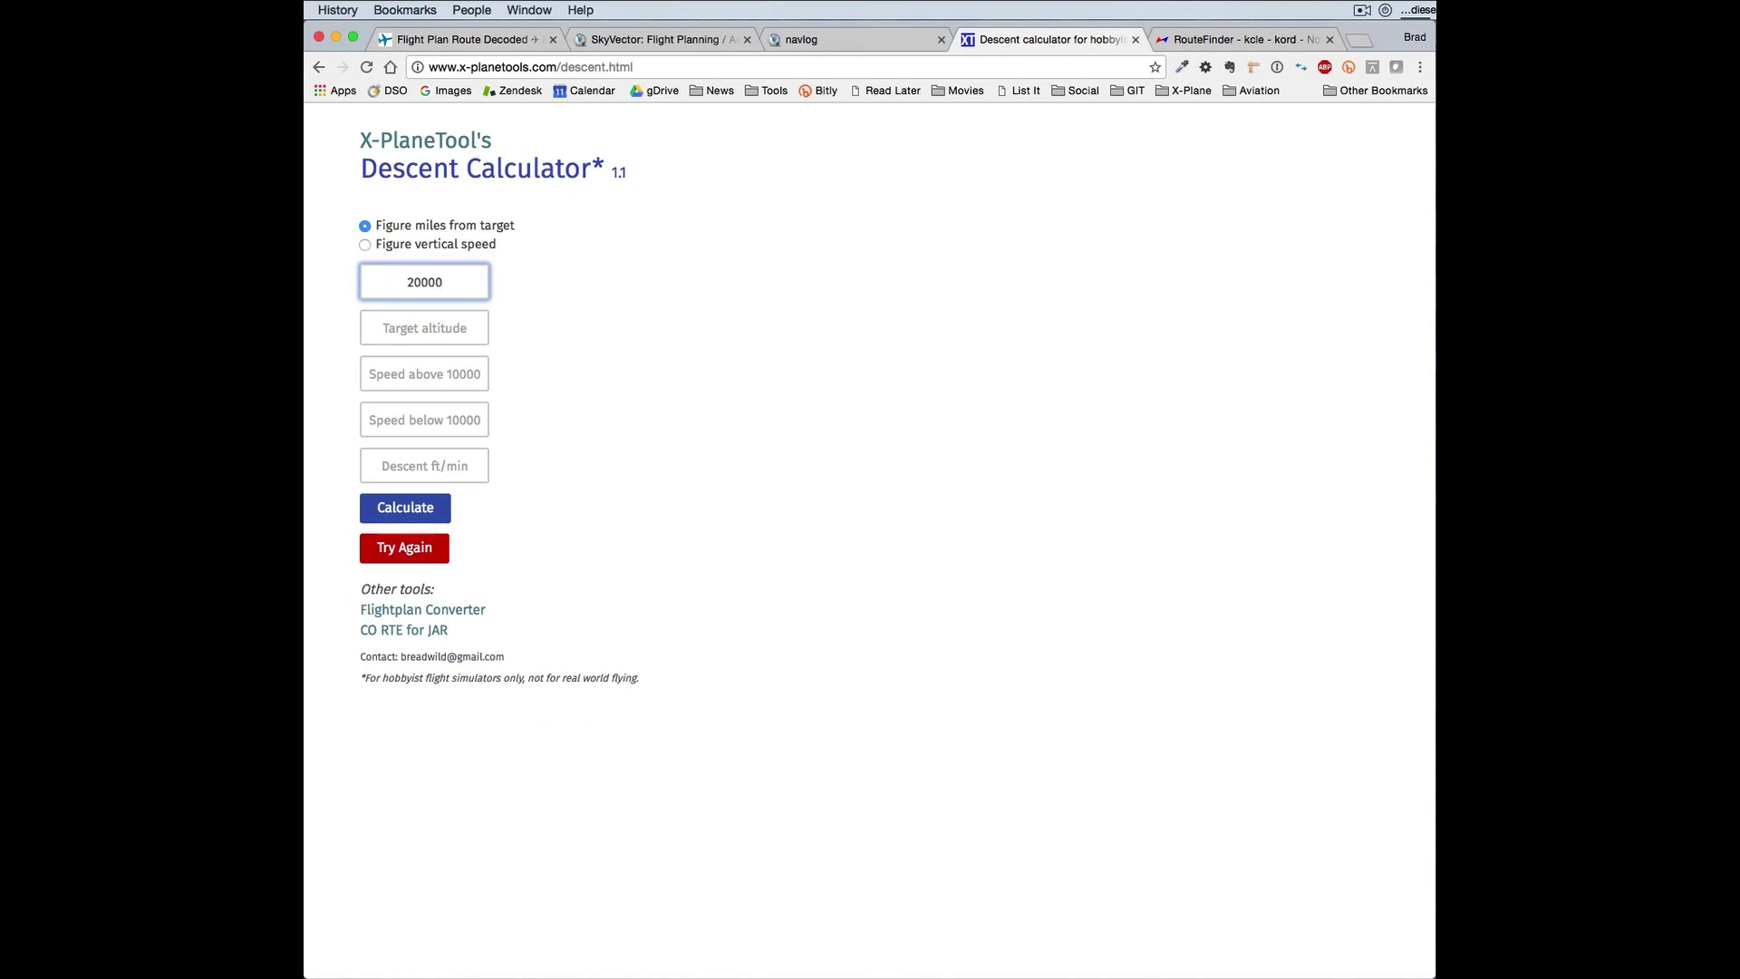
pyautogui.click(391, 323)
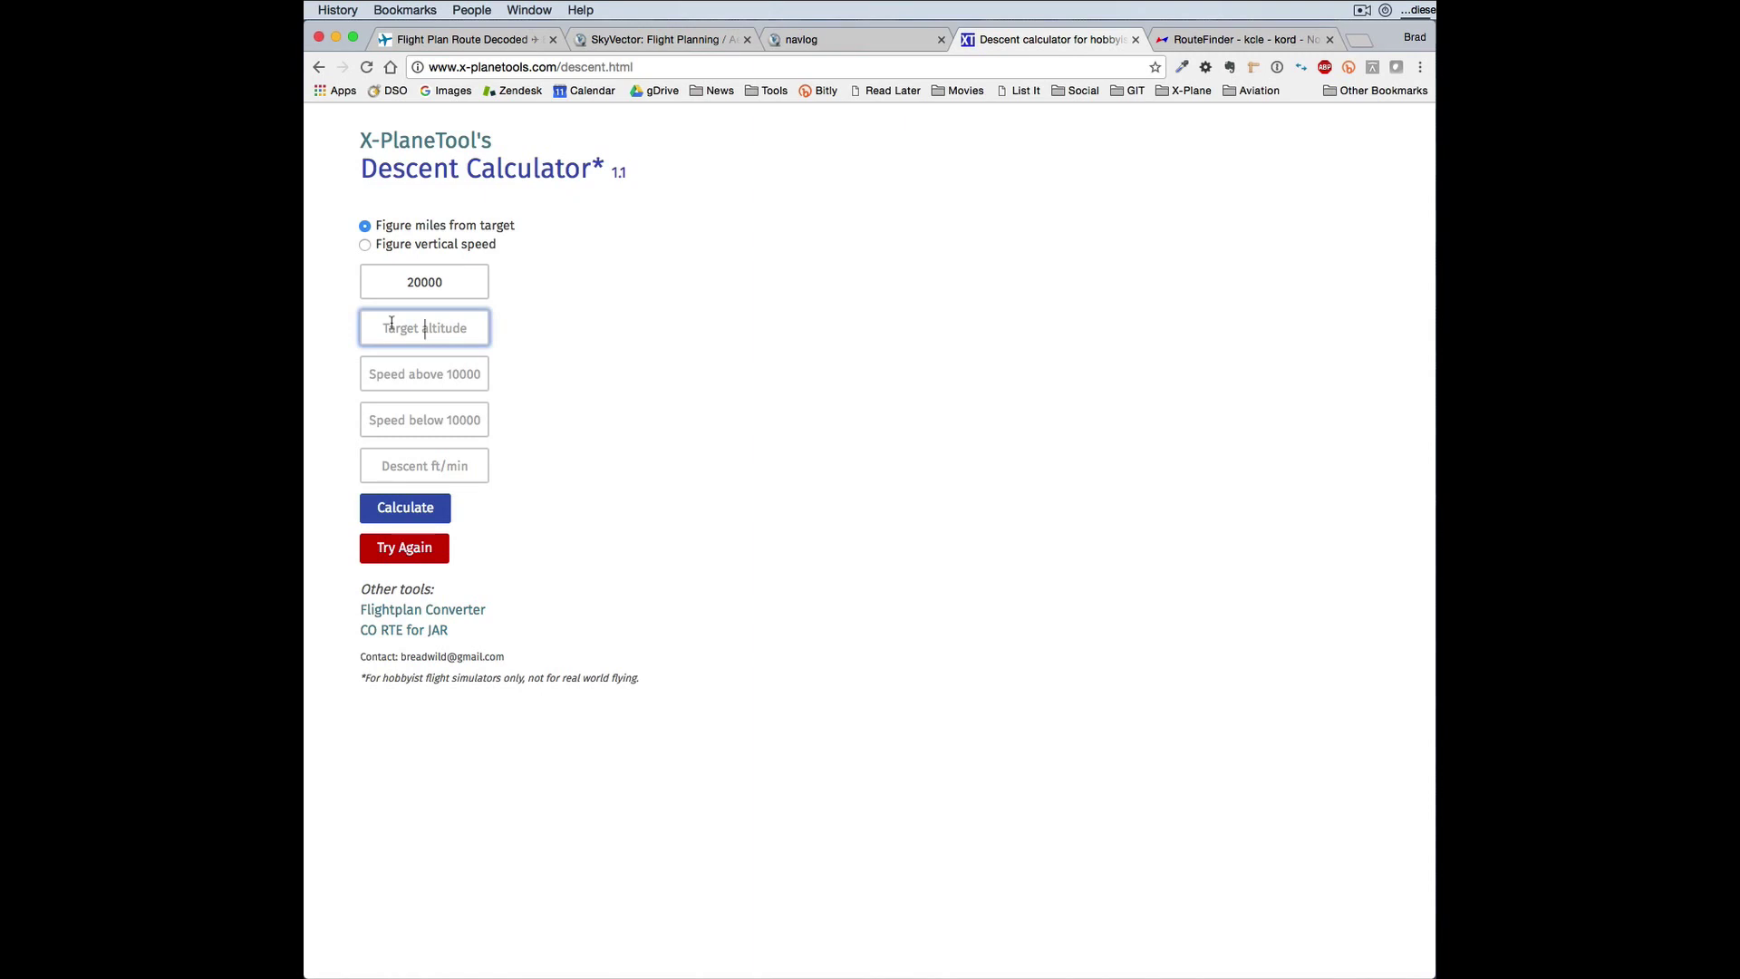
pyautogui.write('3000')
# Enter speeds 250 and 150 and 1500 ft/min, calculating 39.44 miles; open CO RTE for JAR.
pyautogui.click(402, 363)
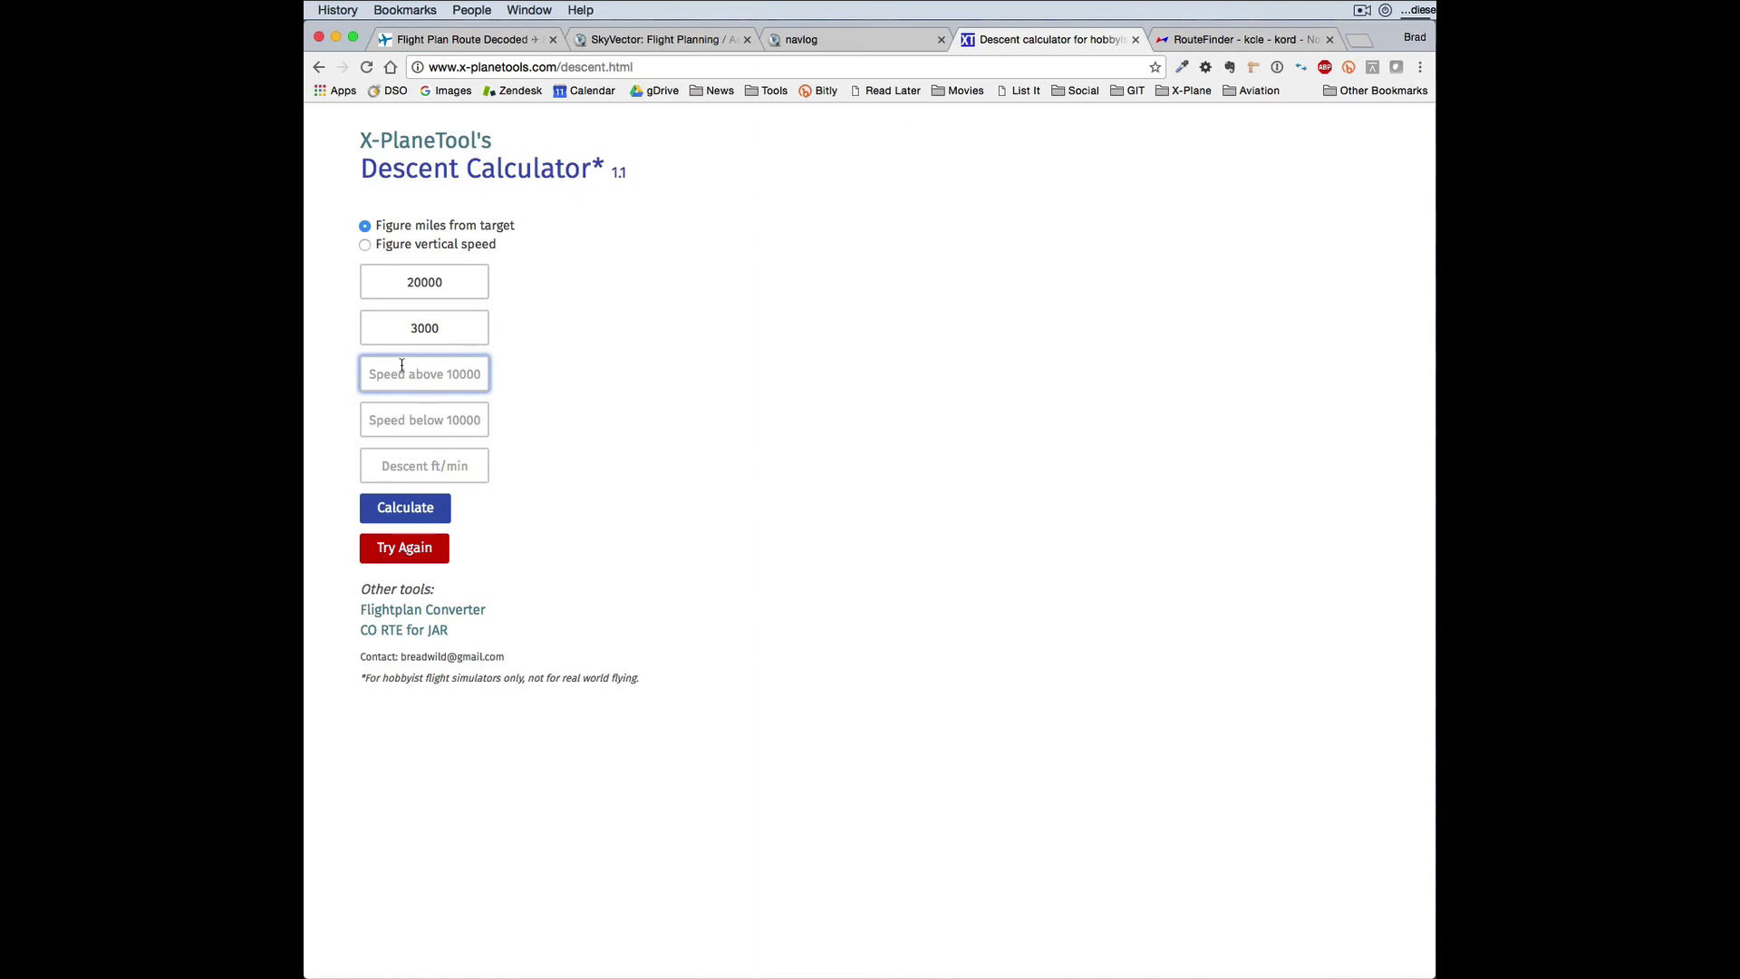
pyautogui.write('250')
pyautogui.click(411, 421)
pyautogui.write('150')
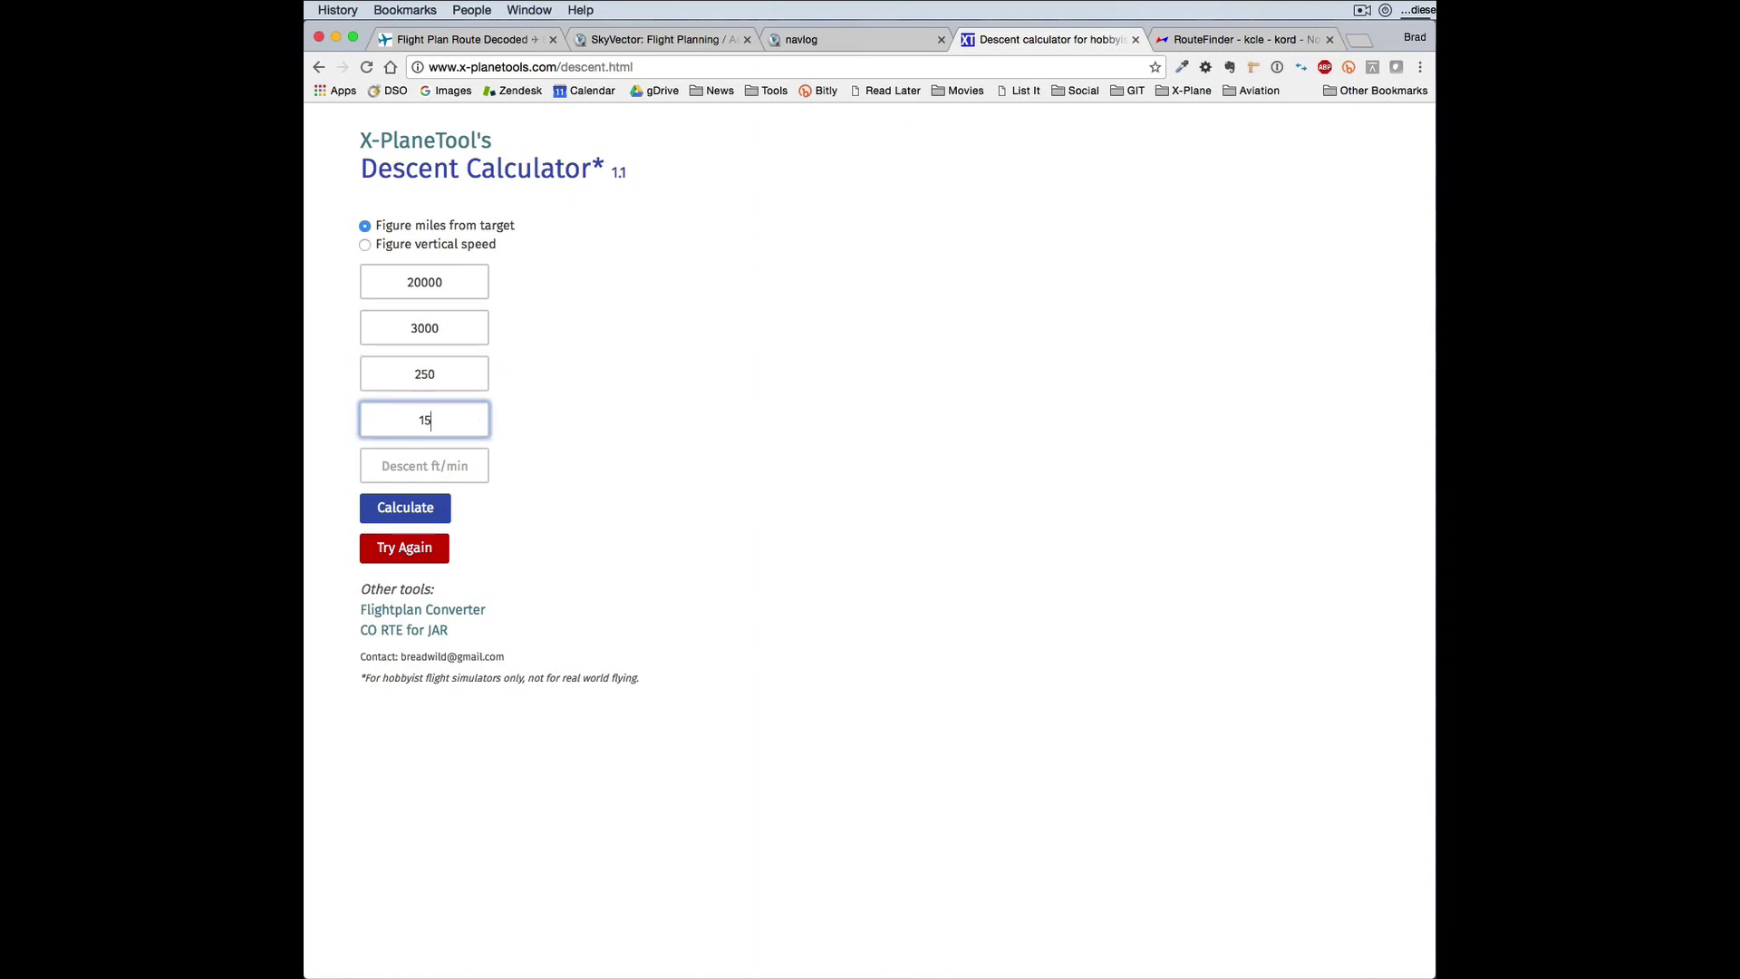
pyautogui.click(428, 466)
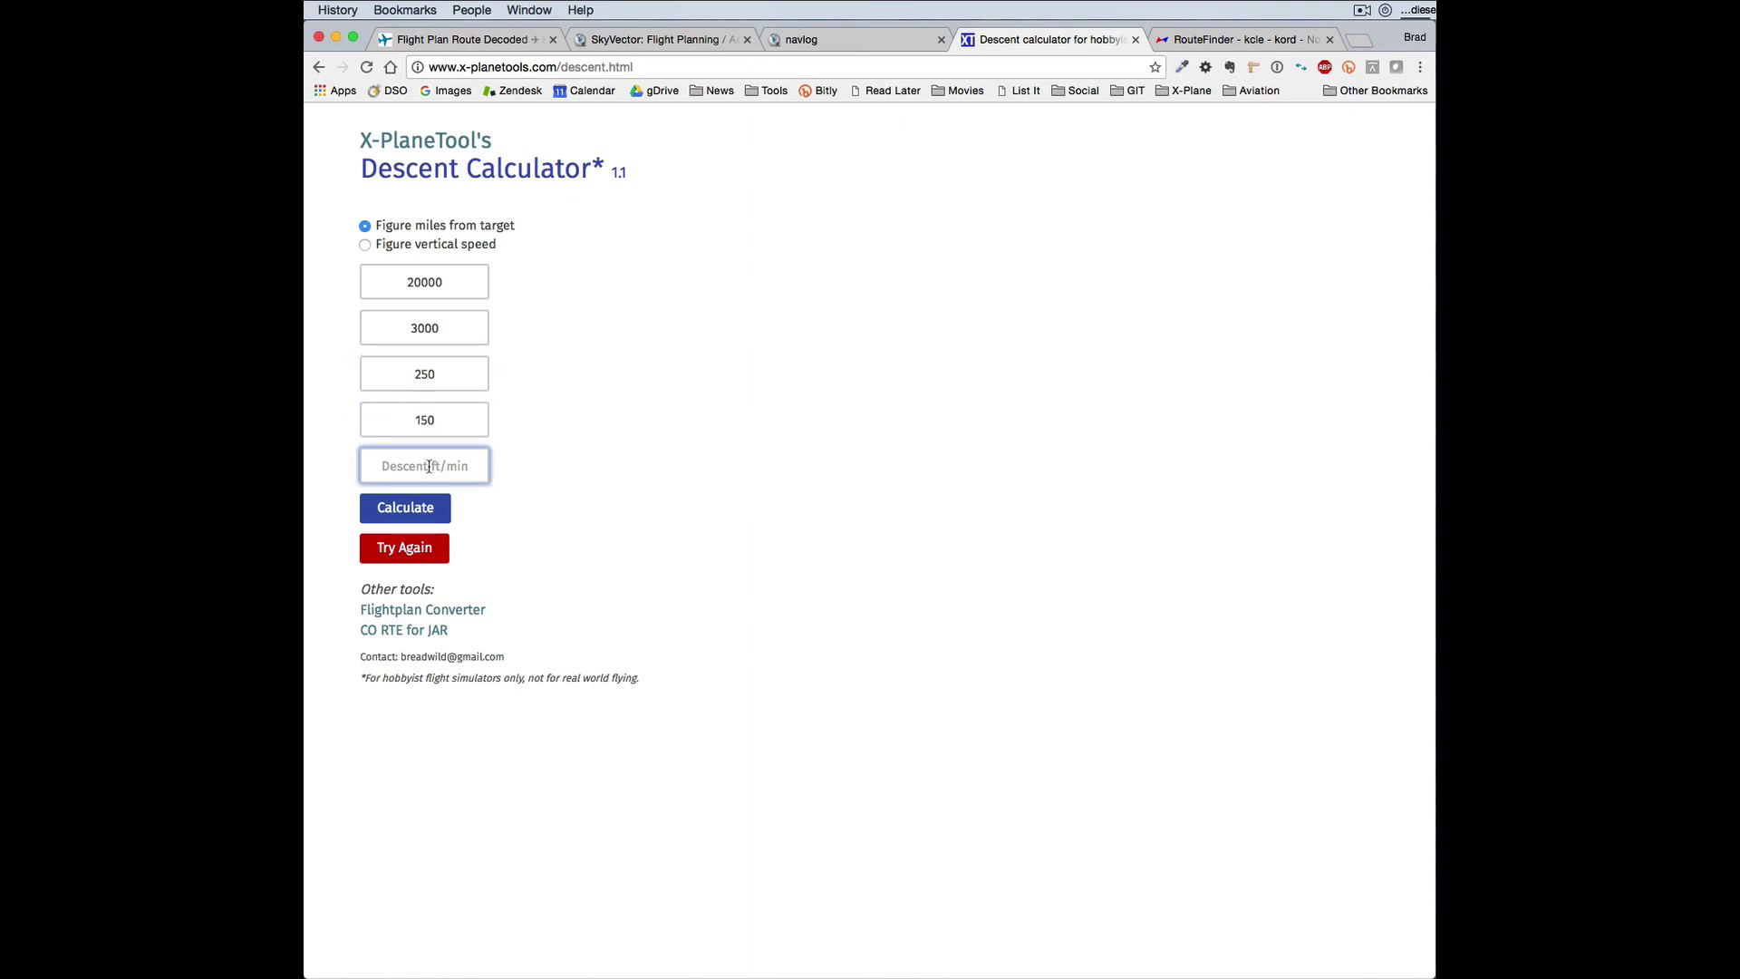
pyautogui.write('1500')
pyautogui.click(427, 507)
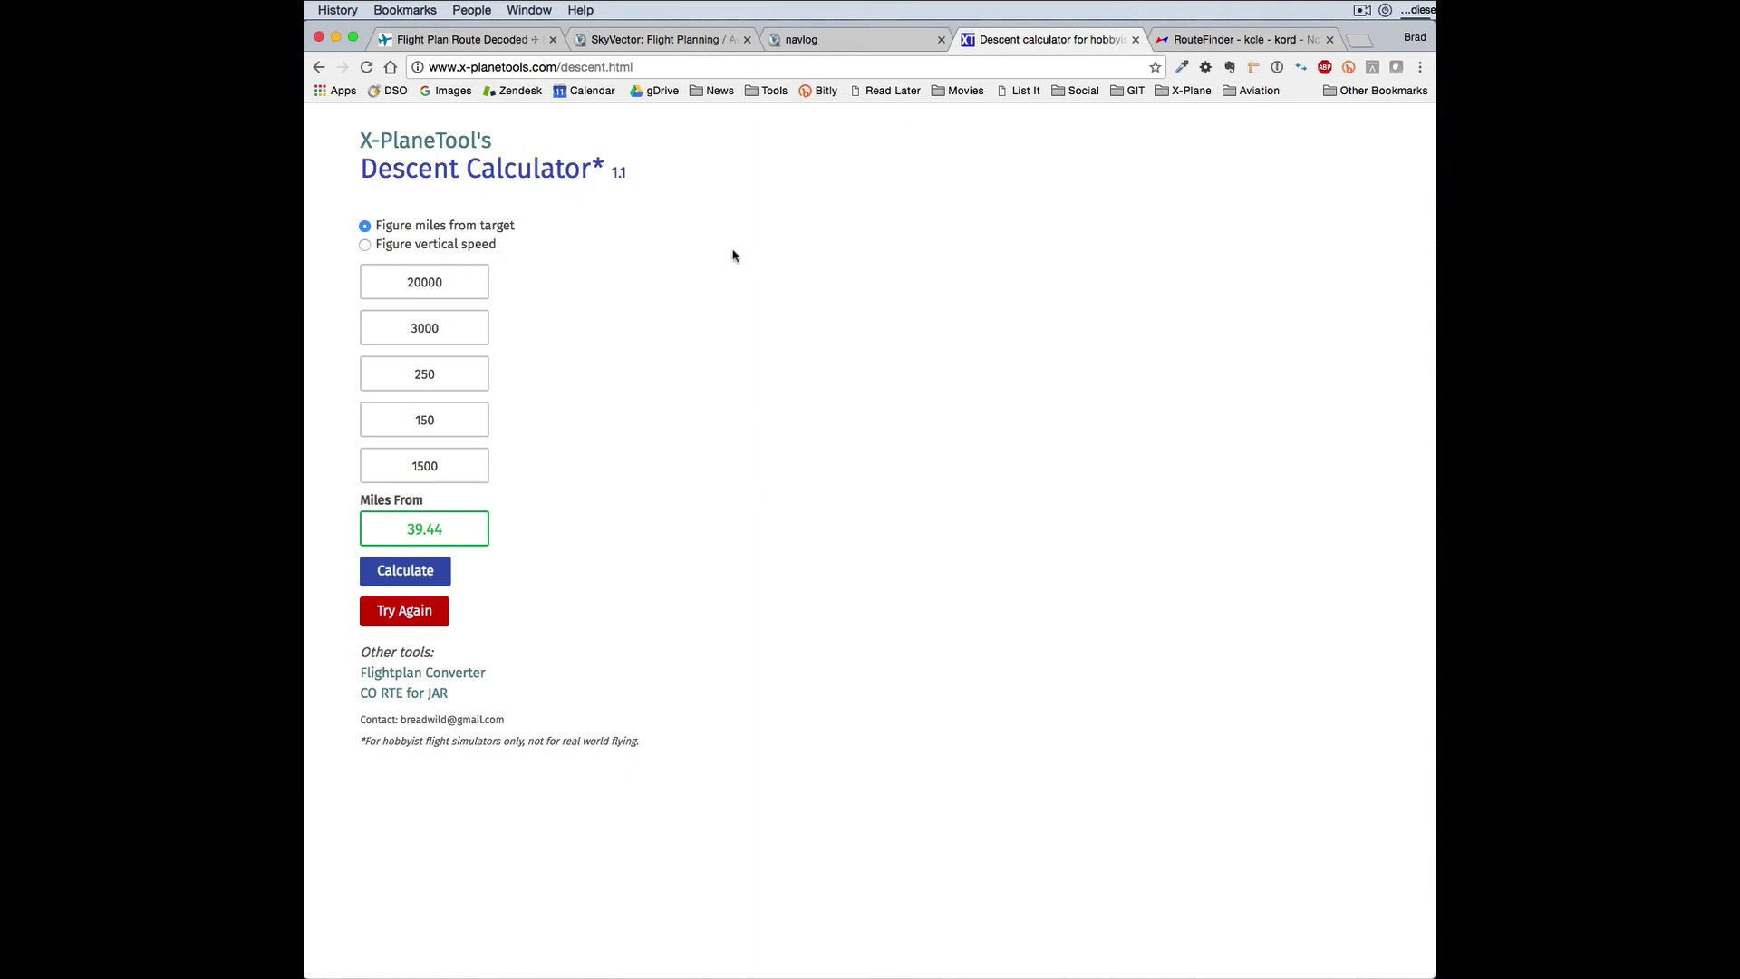
pyautogui.click(446, 693)
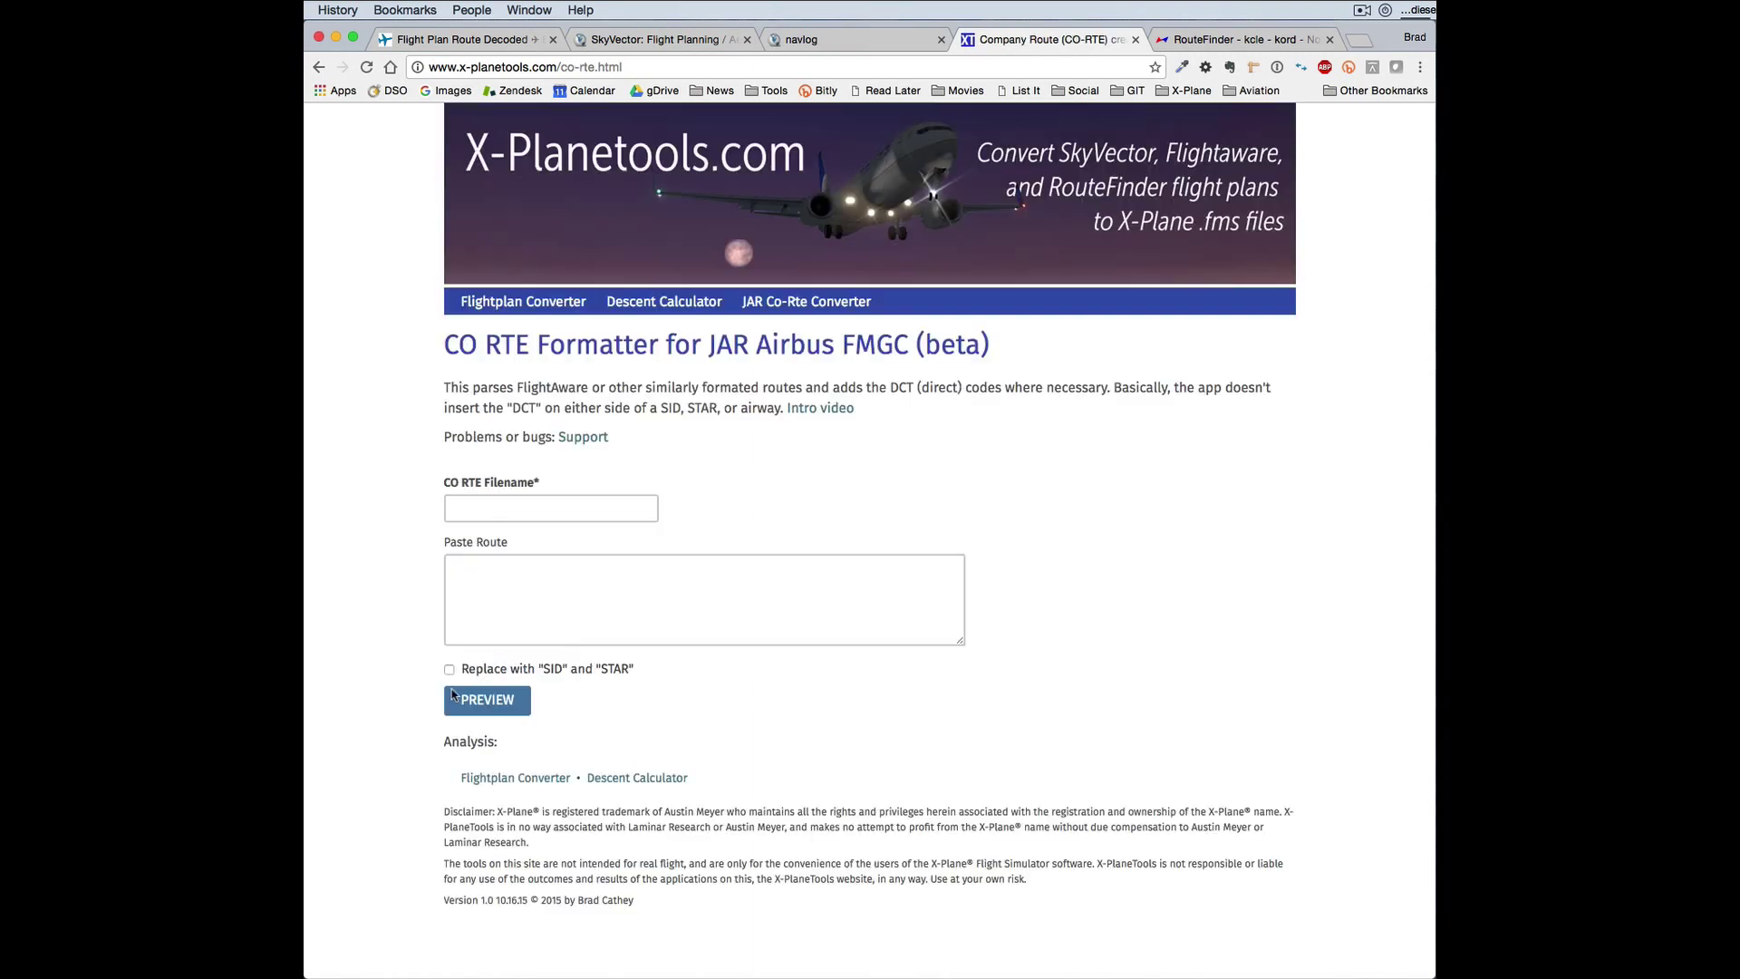
# Preview the kclekord company route formatted as AMRST5 VWV DCT NOLNN Q62 WATSN WATSN3.
pyautogui.click(502, 508)
pyautogui.write('kclekord')
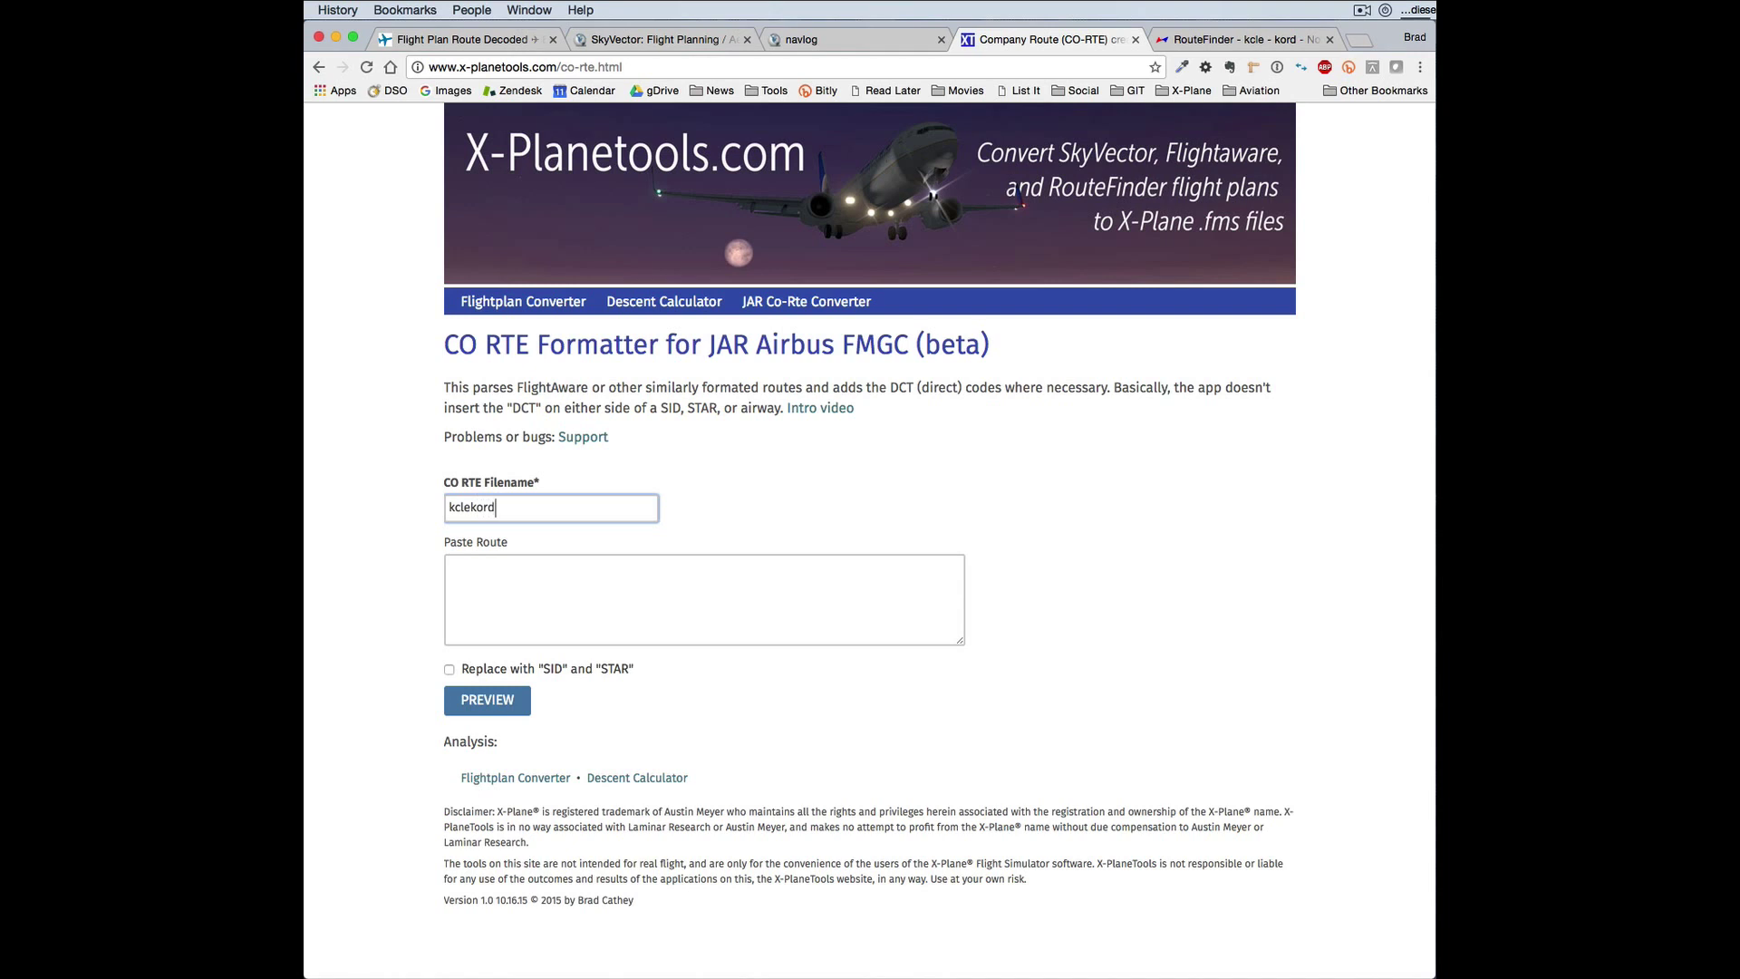
pyautogui.click(487, 585)
pyautogui.write('AMRST5 VWV NOLNN Q62 WATSN WATSN3')
pyautogui.click(498, 710)
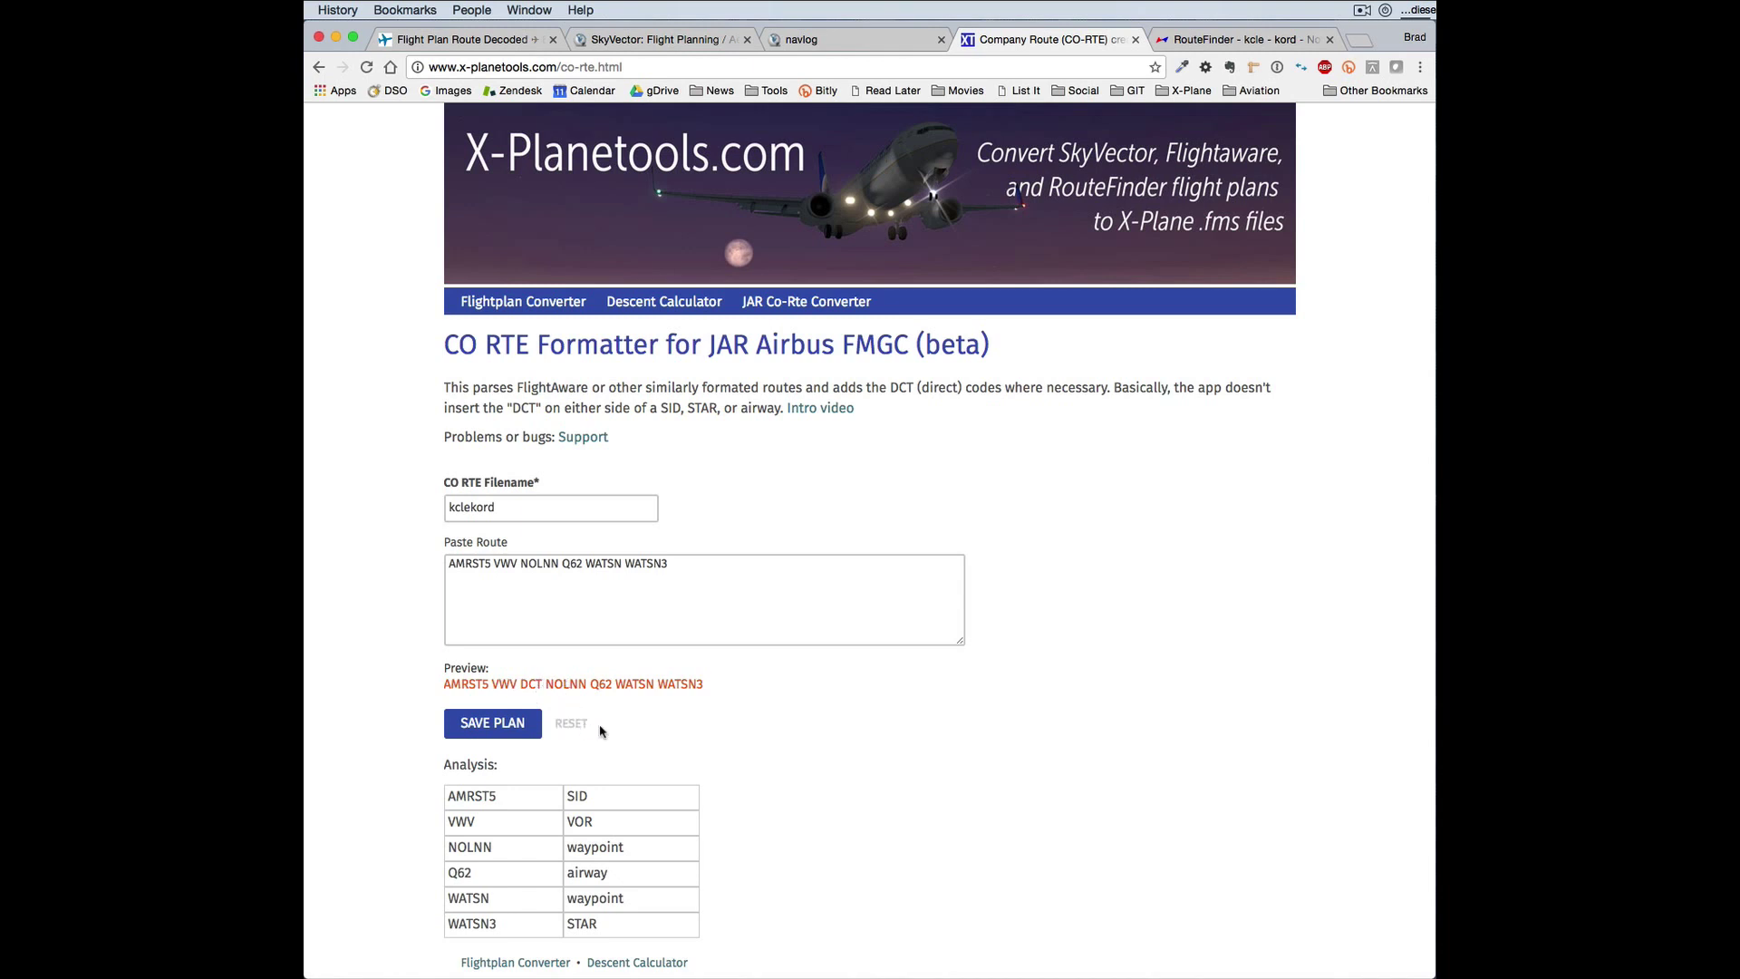
# Review the formatted route, then return to the X-Planetools.com home page.
pyautogui.scroll(-1, 907, 742)
pyautogui.scroll(-3, 907, 741)
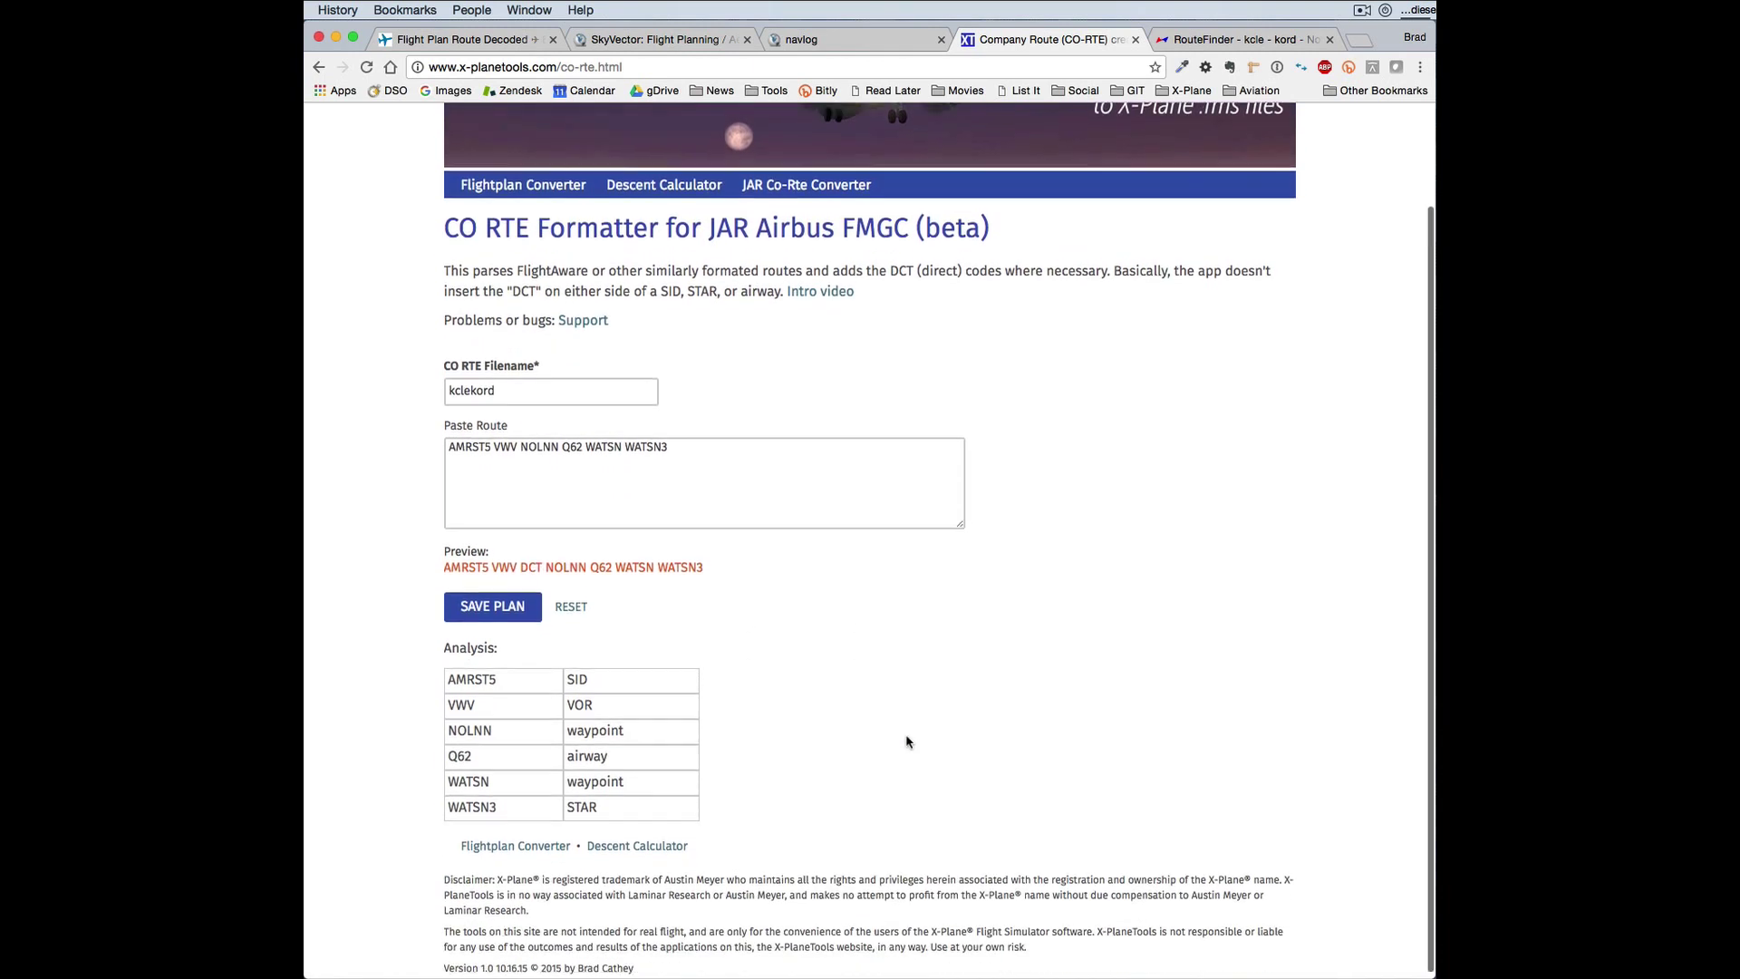
pyautogui.scroll(4, 906, 742)
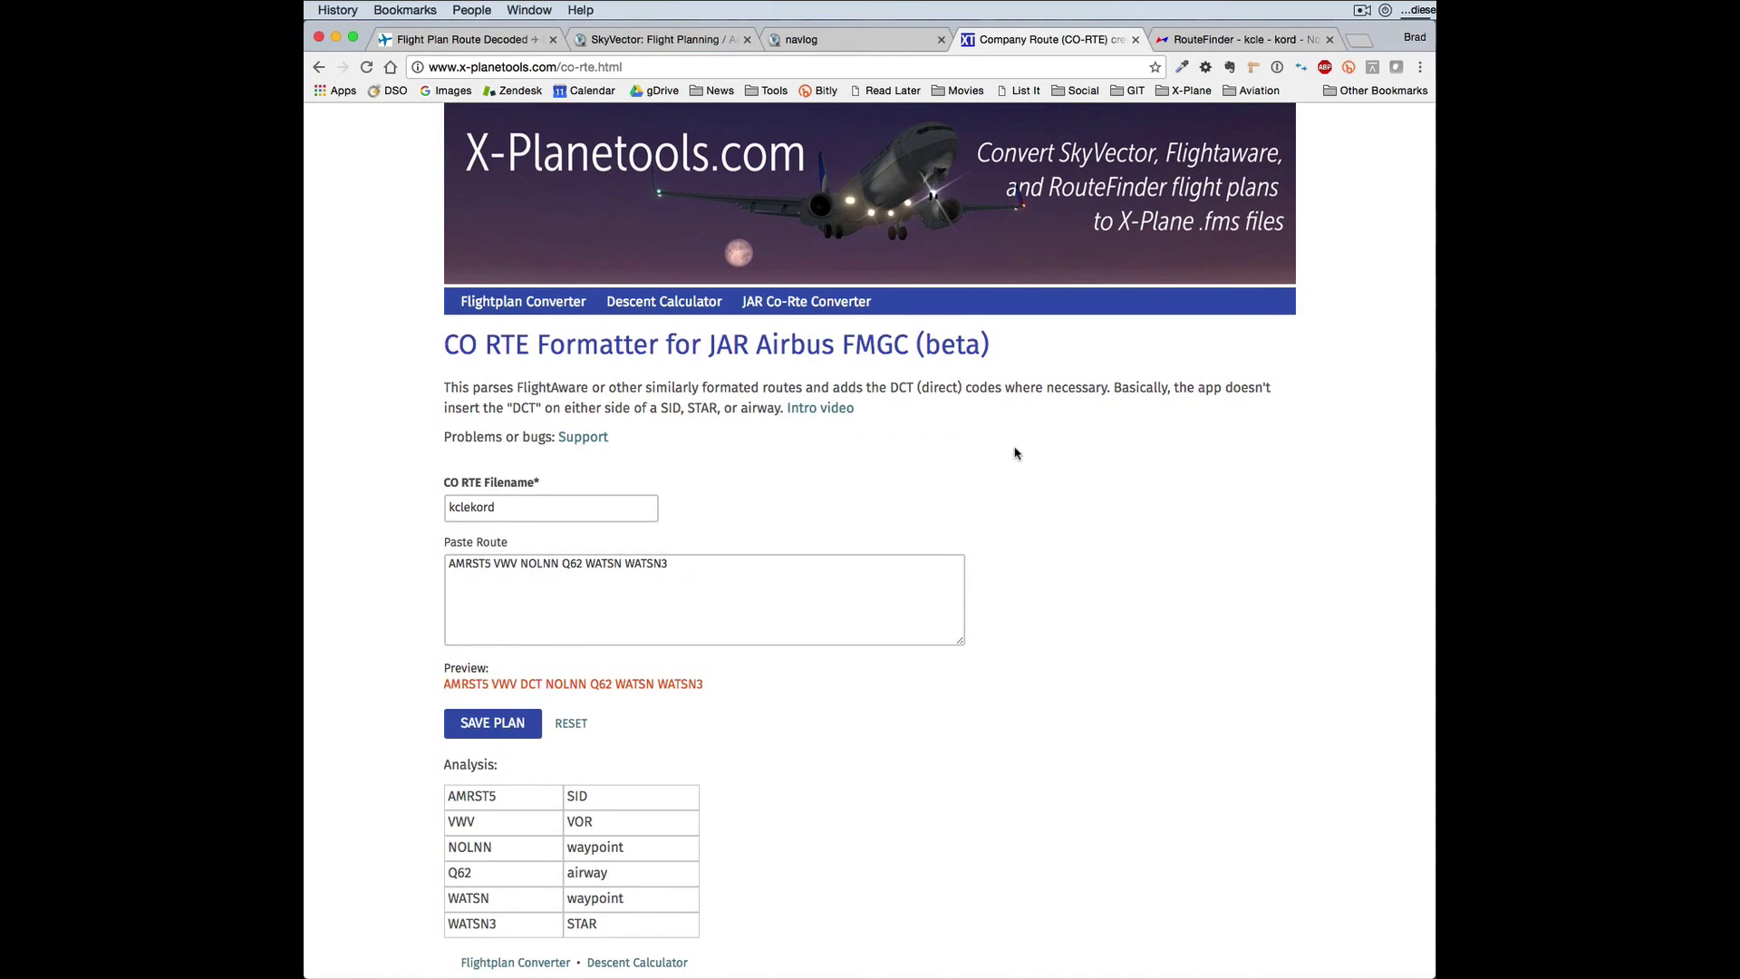
pyautogui.click(544, 300)
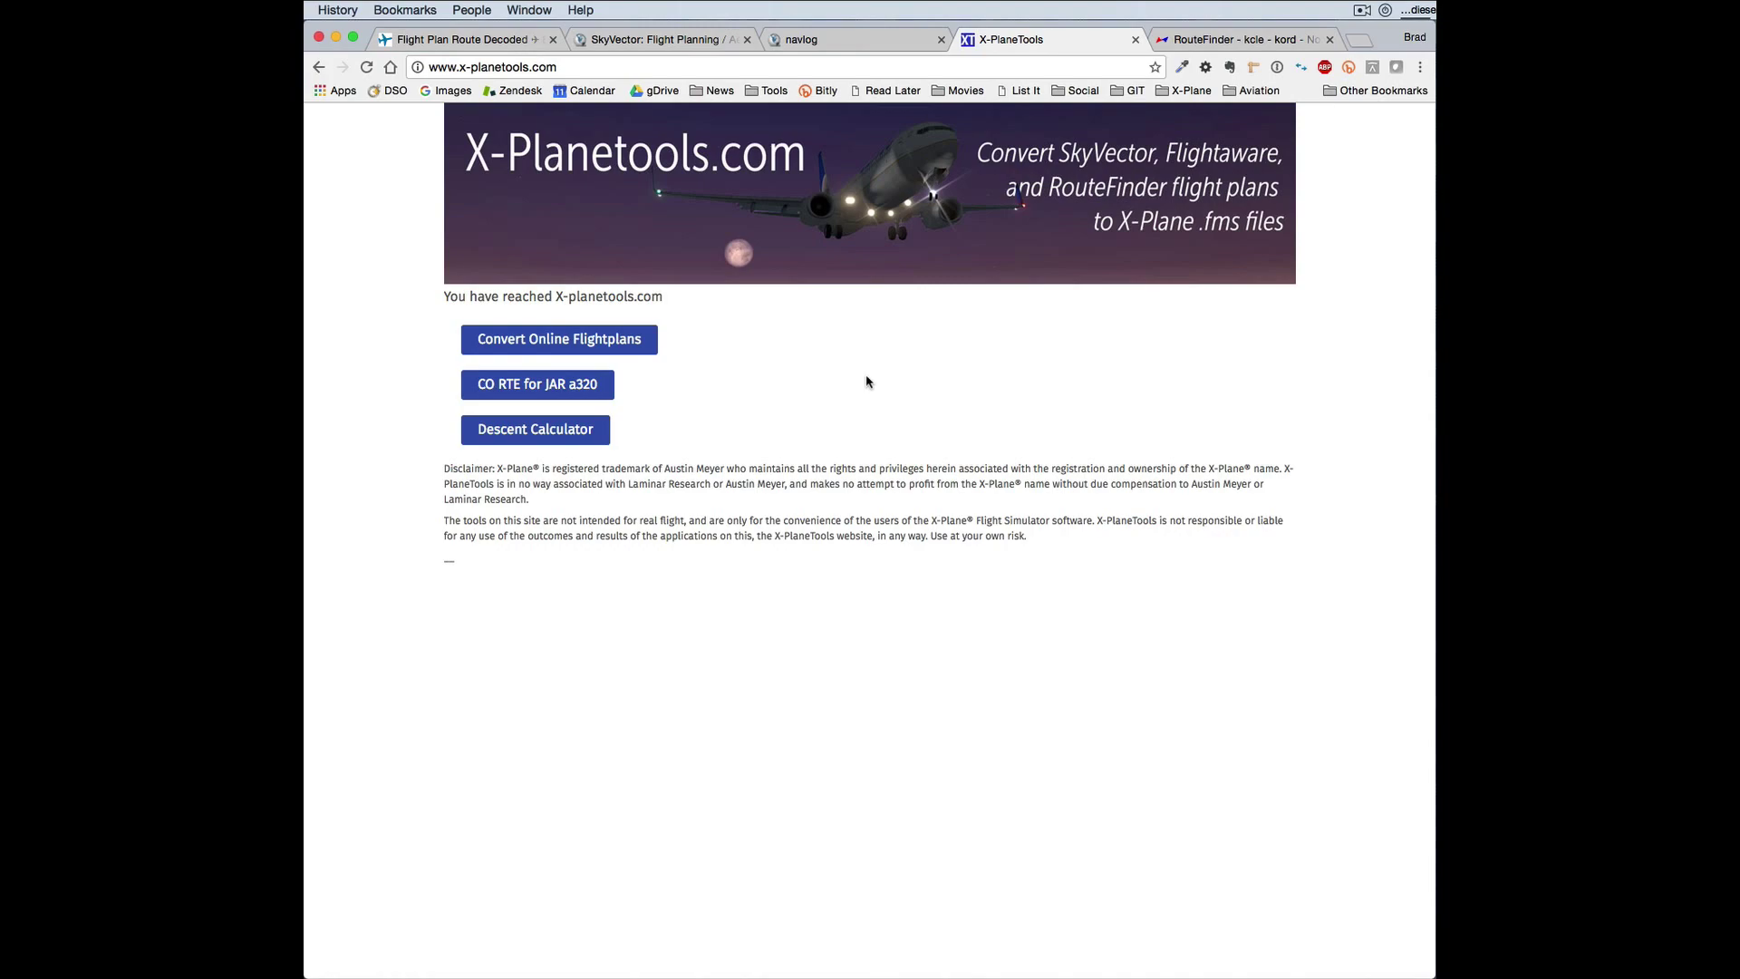